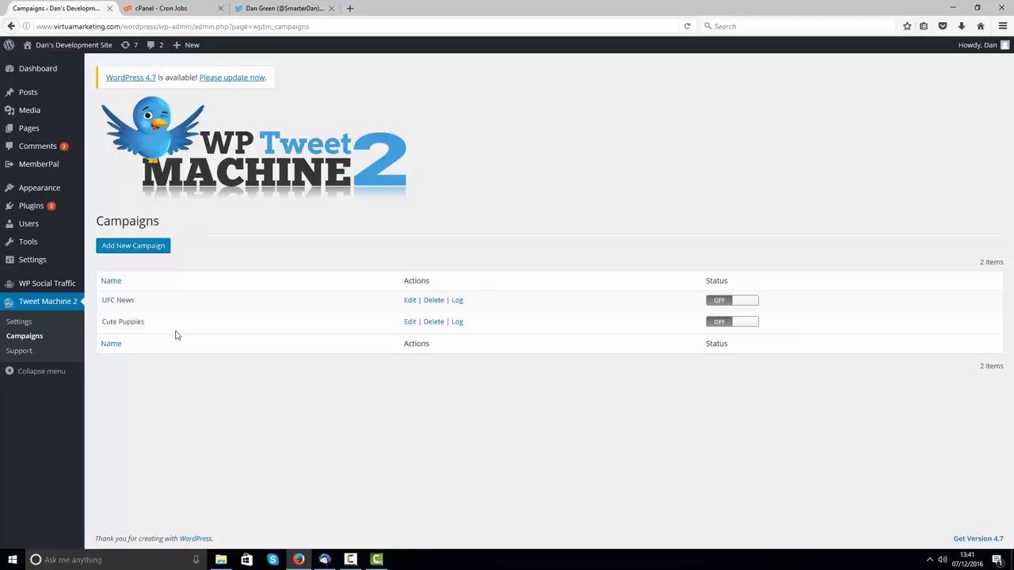
Step: Point out the existing UFC News and Cute Puppies campaigns and glance at the Twitter profile
triple_click(116, 302)
triple_click(163, 327)
click(161, 394)
click(289, 8)
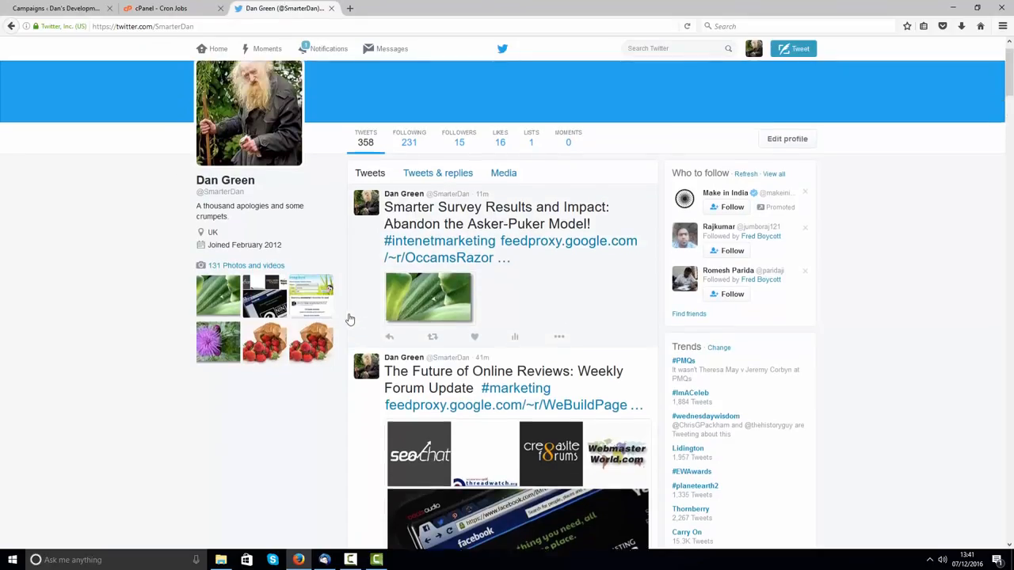
scroll(192, 291, down, 2)
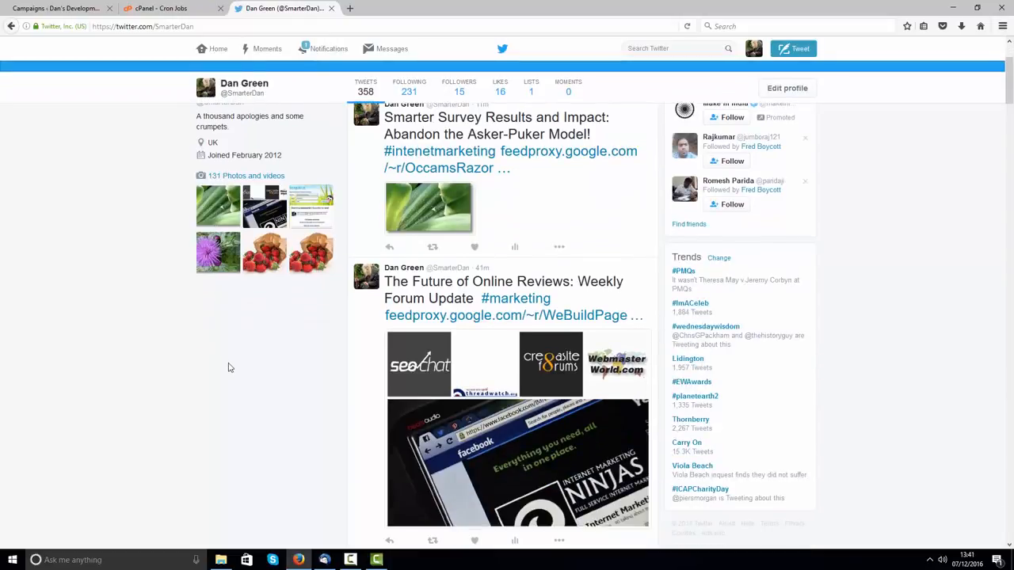
scroll(228, 367, up, 2)
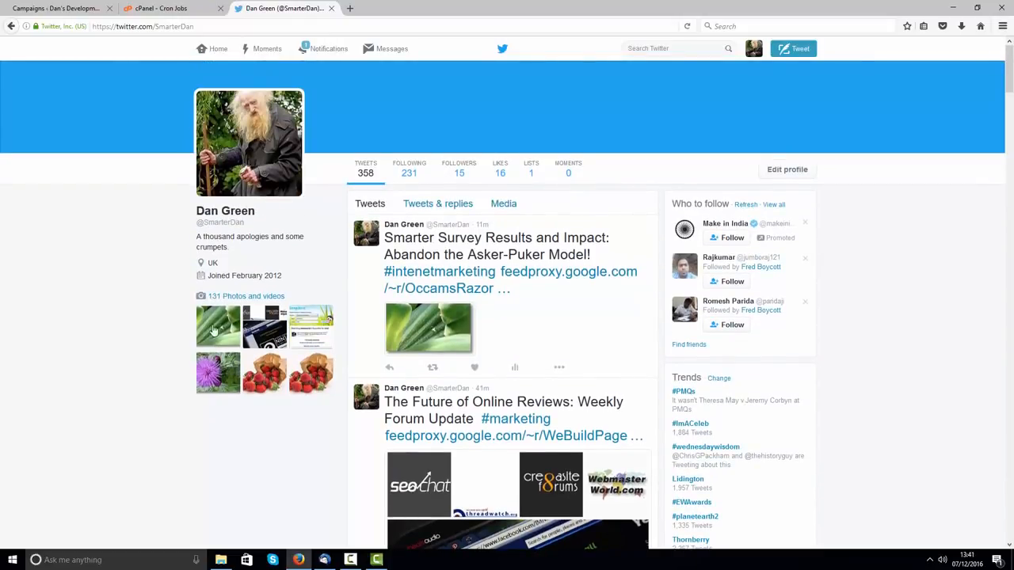
click(73, 10)
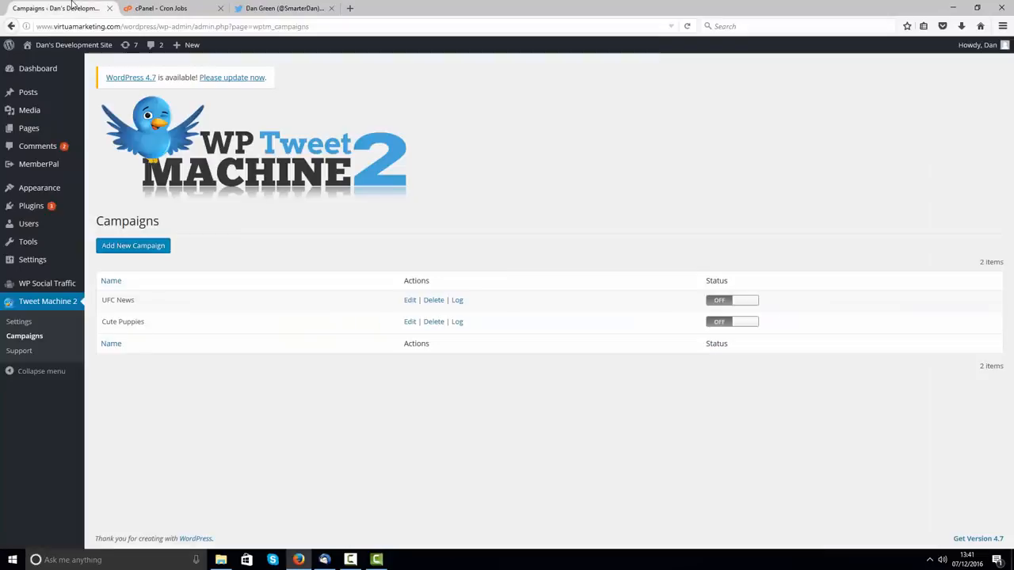
Step: Start a new campaign and enter the Twitter account owner's name as the Campaign Name
click(145, 251)
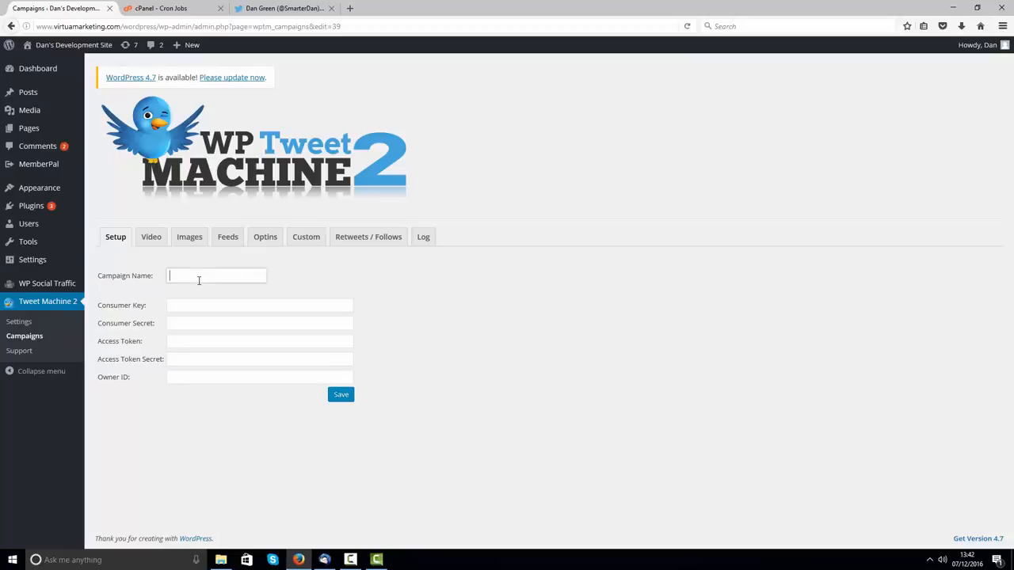
click(199, 279)
click(254, 6)
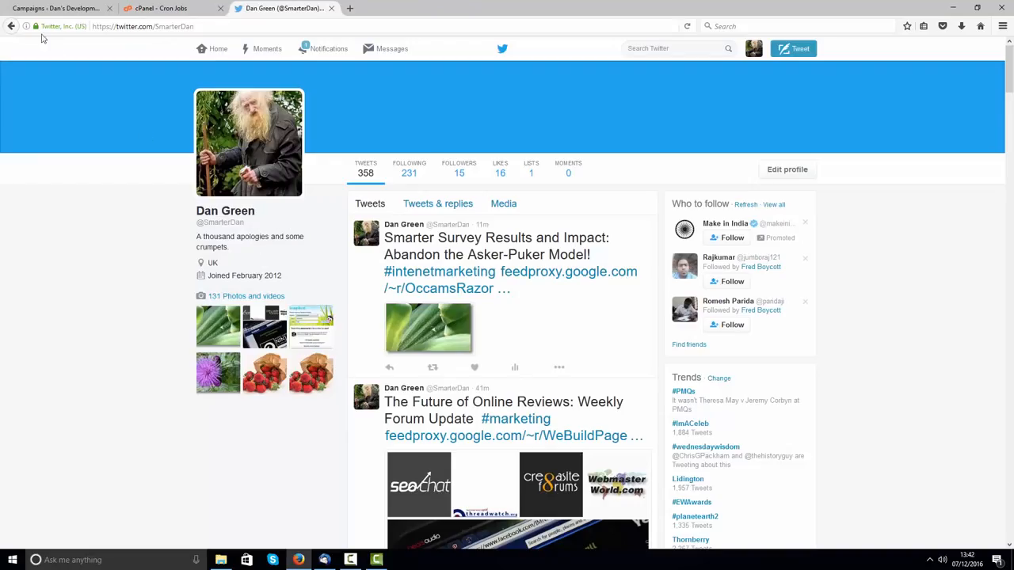
click(55, 8)
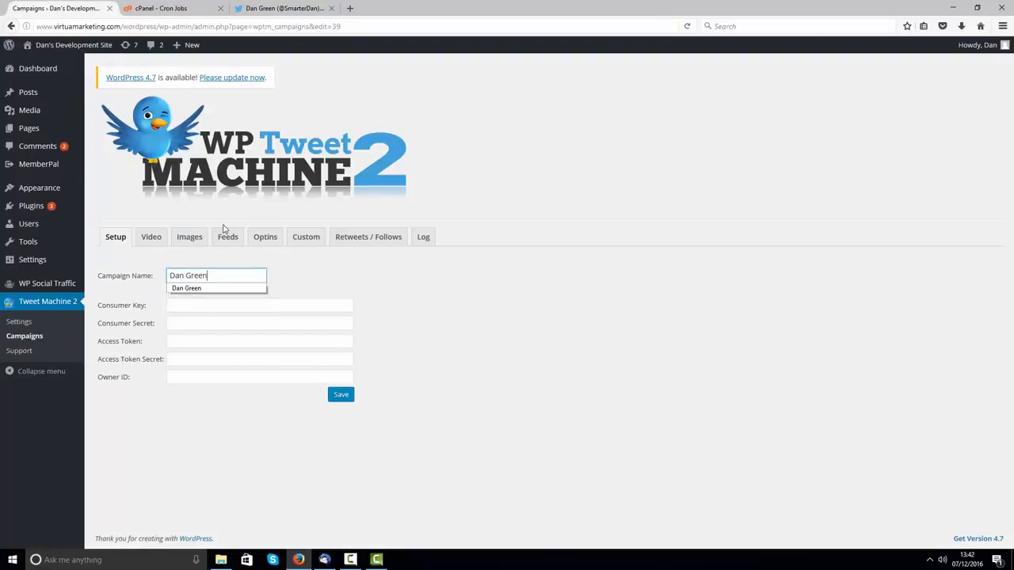
click(418, 353)
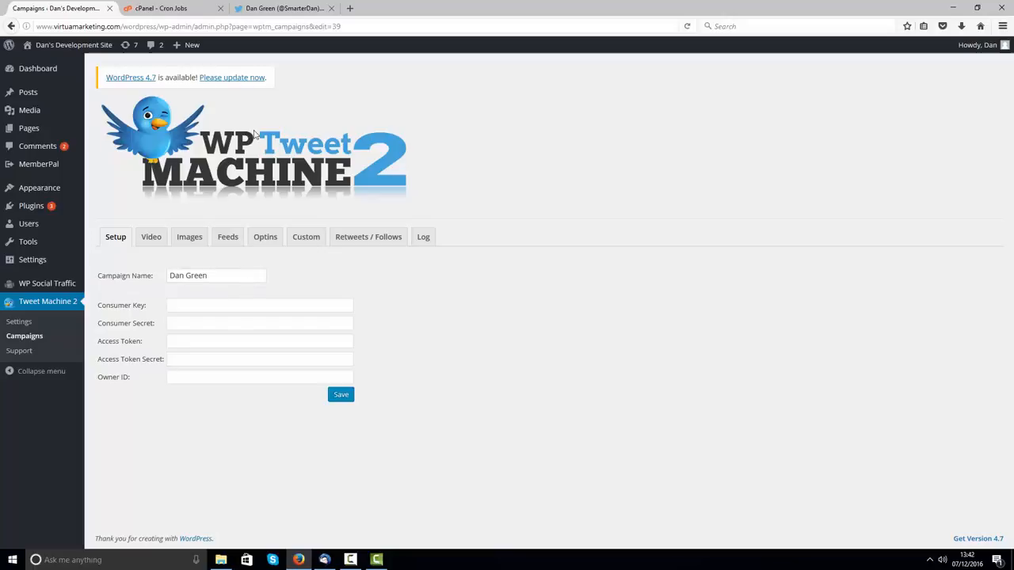
Step: Point out the empty Consumer Key, Consumer Secret, Access Token, Token Secret and Owner ID fields
click(282, 8)
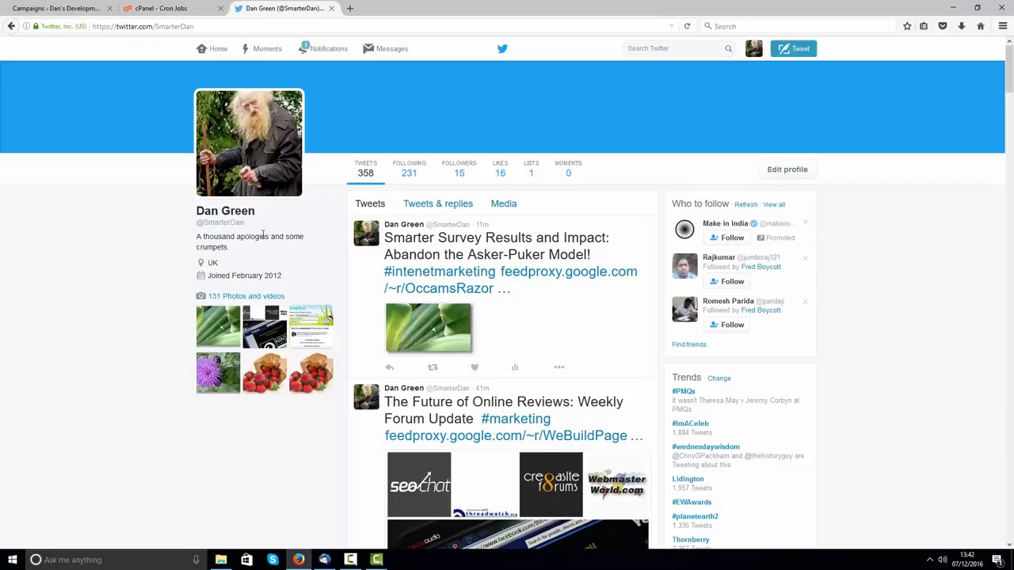
click(59, 8)
click(185, 310)
click(186, 325)
click(183, 345)
click(186, 362)
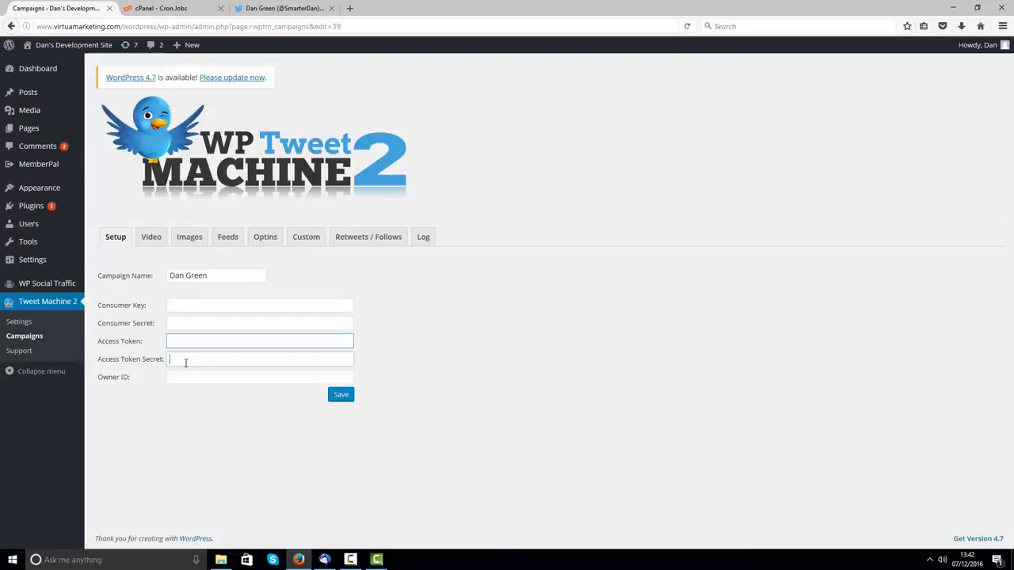
click(188, 381)
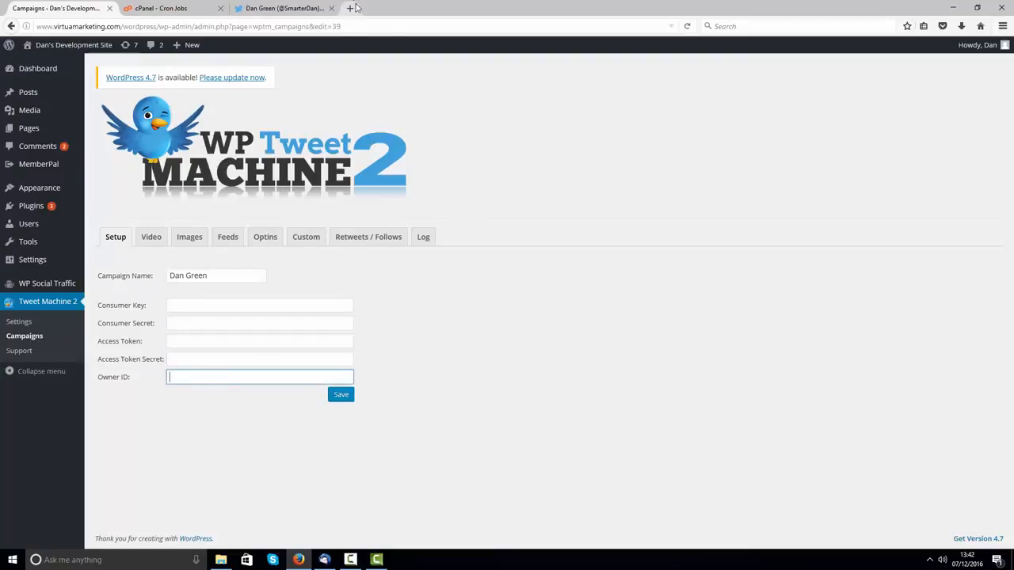
click(349, 8)
Step: Google 'twitter developers', open the Twitter Developers site and go to the My apps list
text(t)
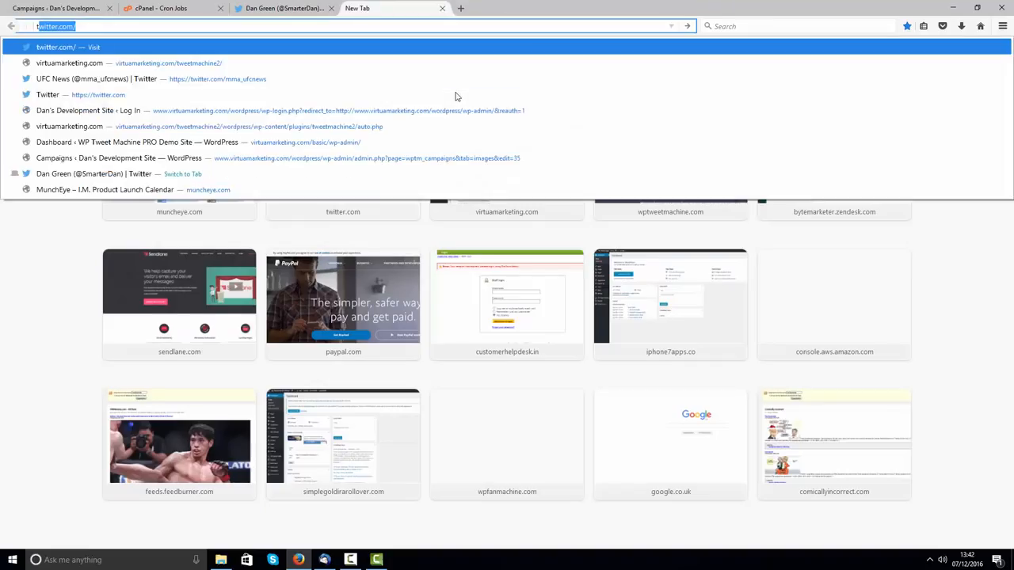
key(Escape)
click(797, 26)
text(t)
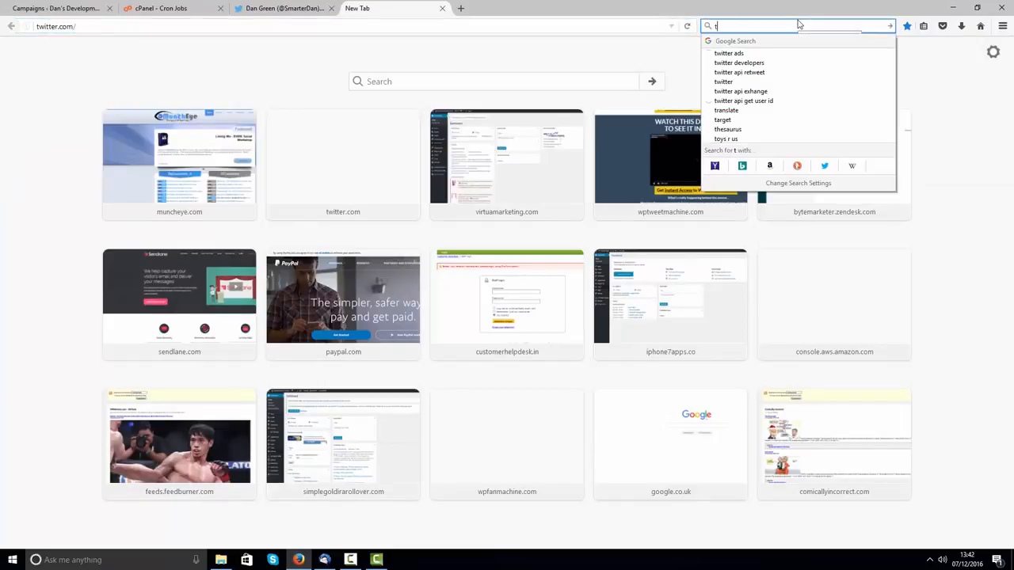
text(witter de)
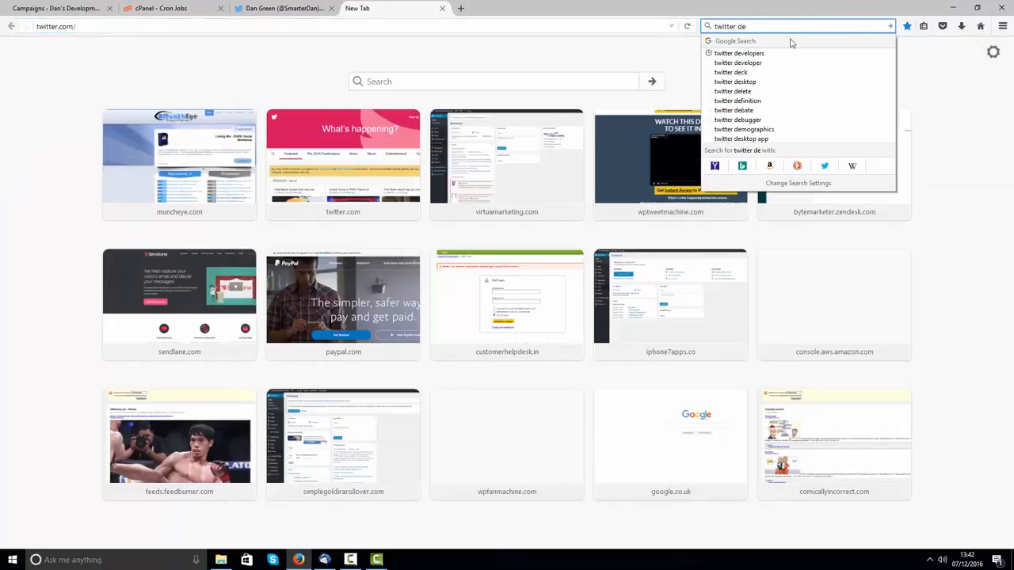
click(722, 53)
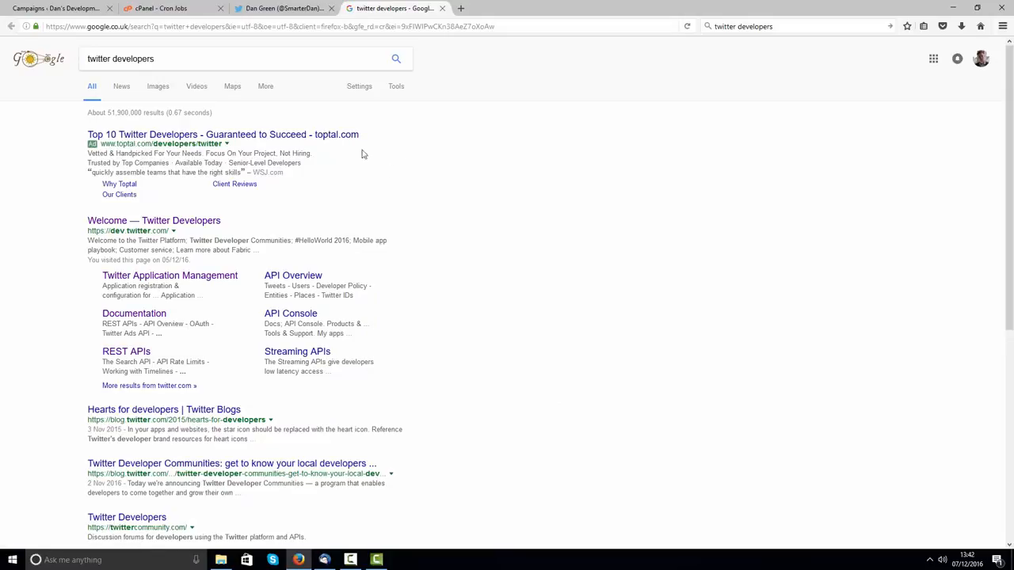
click(172, 224)
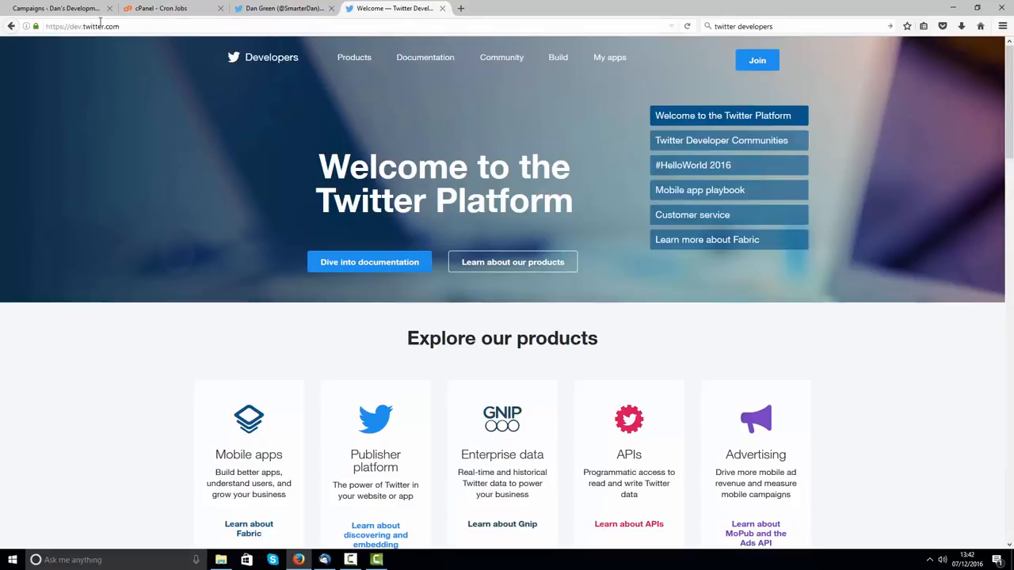
click(49, 27)
click(147, 76)
click(620, 63)
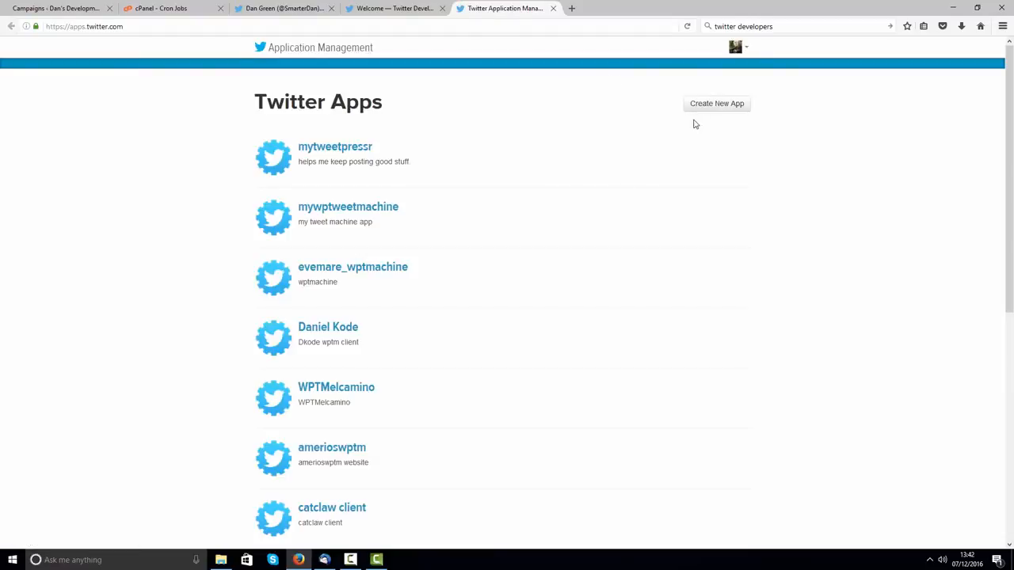
Step: Start a new Twitter app, entering the account name and the description 'helps me find stuff to tweet'
click(704, 110)
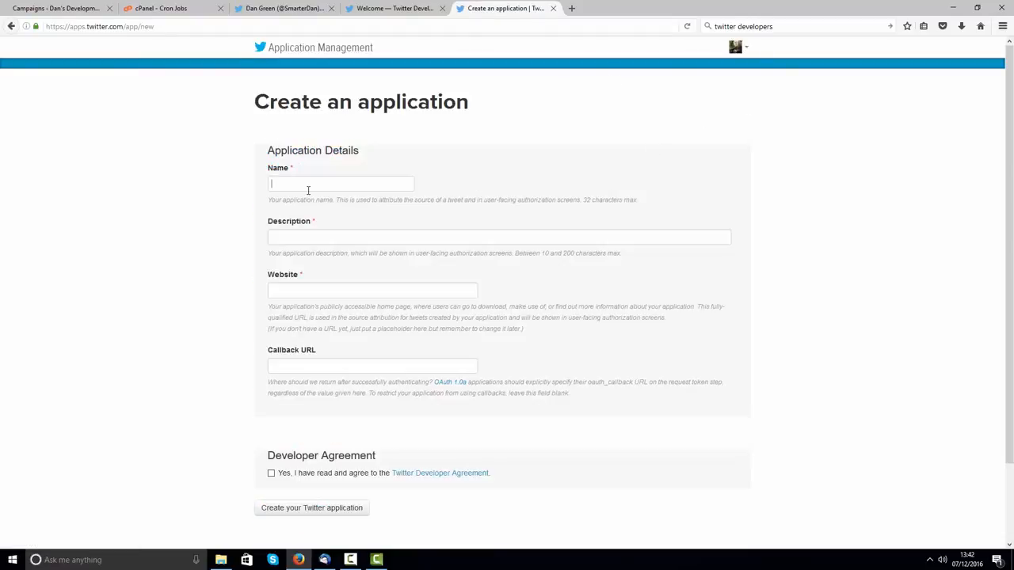
click(314, 188)
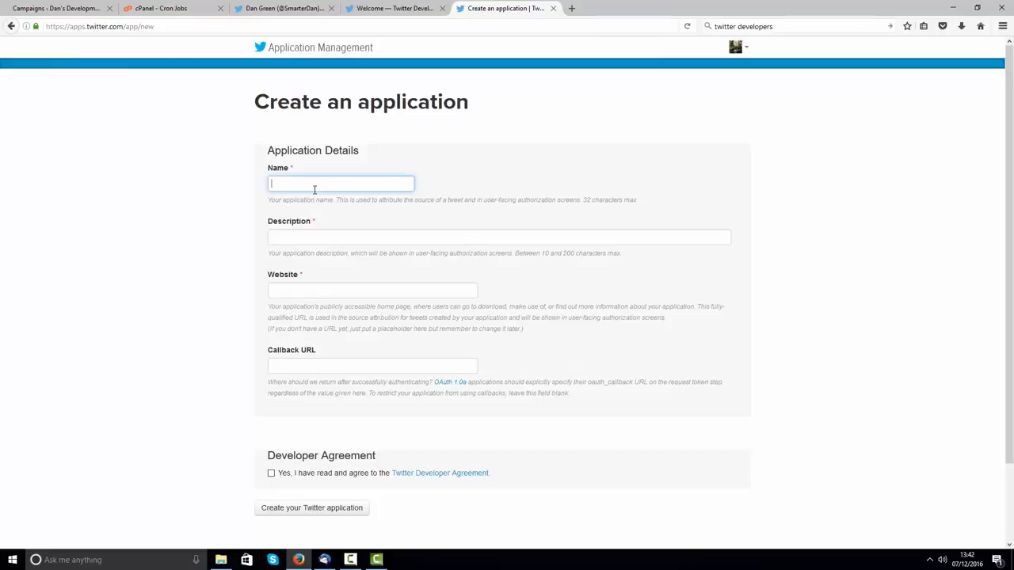
key(Tab)
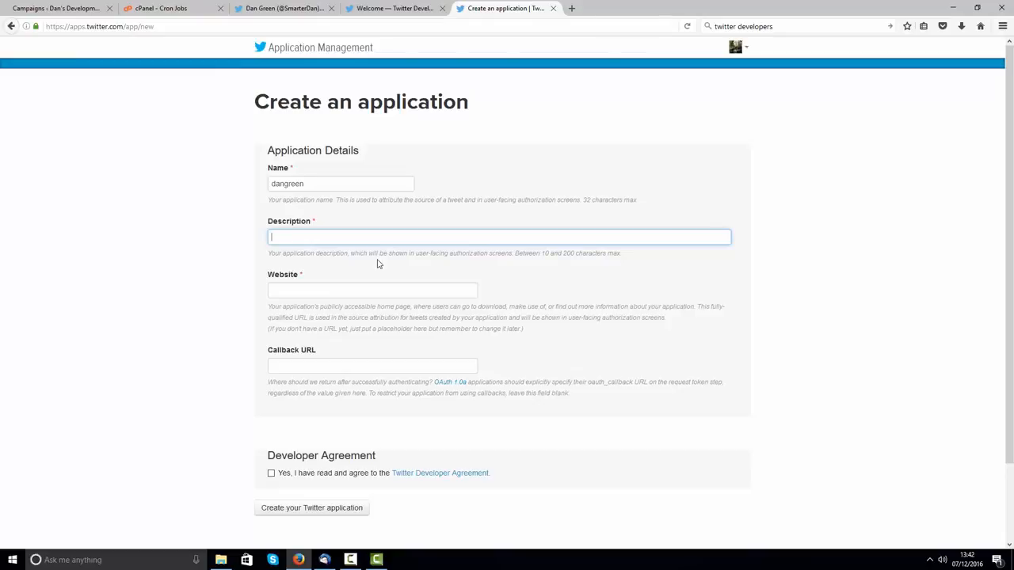
text(helps me find s)
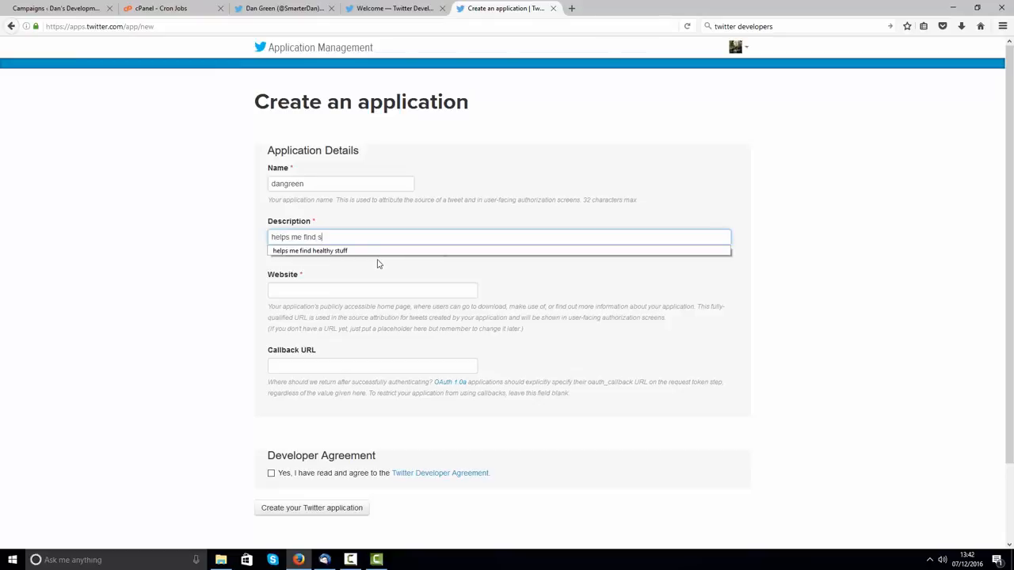
text(tuff to tweet)
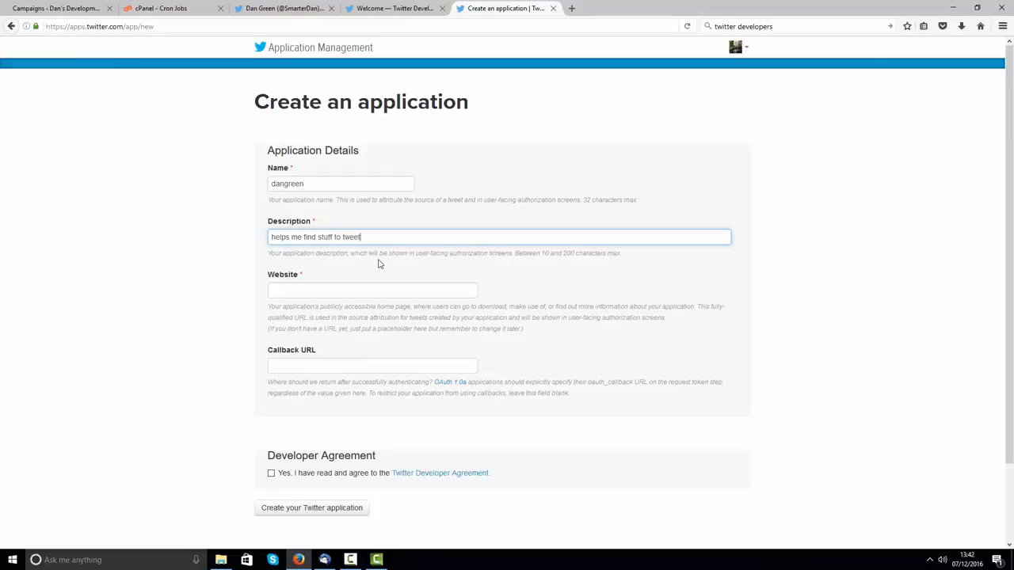
click(314, 289)
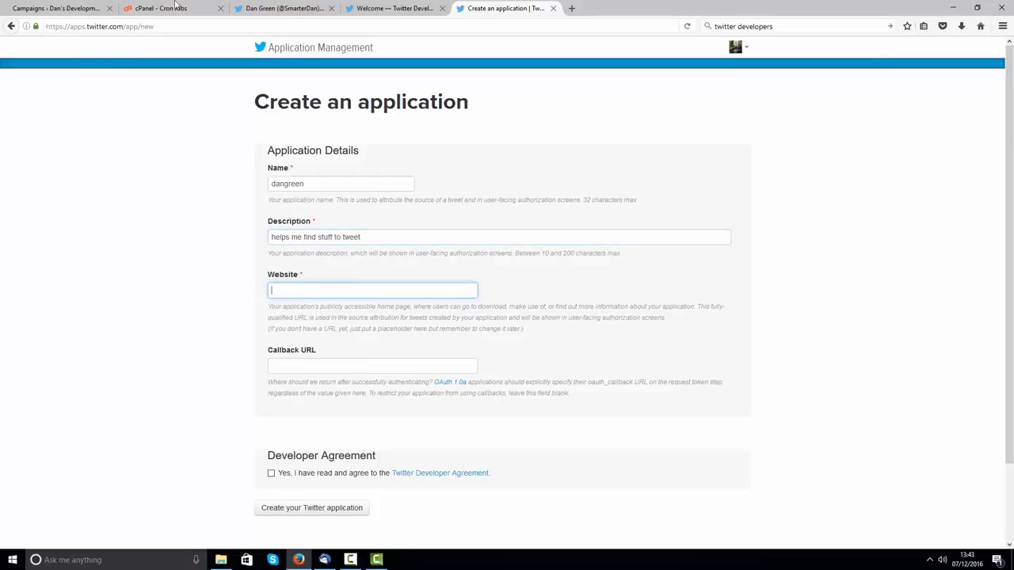
click(56, 8)
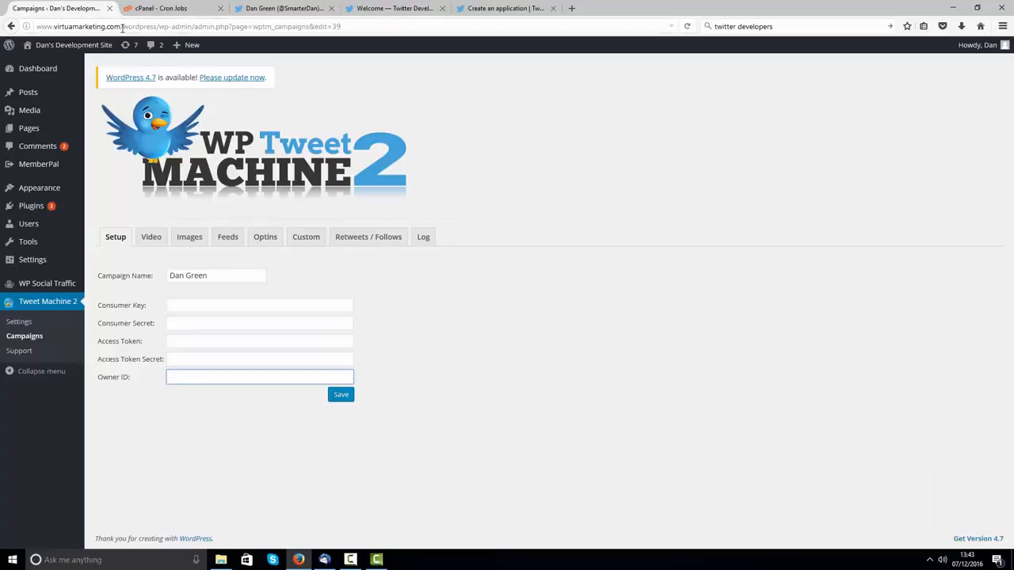
drag(121, 26, 9, 36)
key(ctrl+c)
click(507, 8)
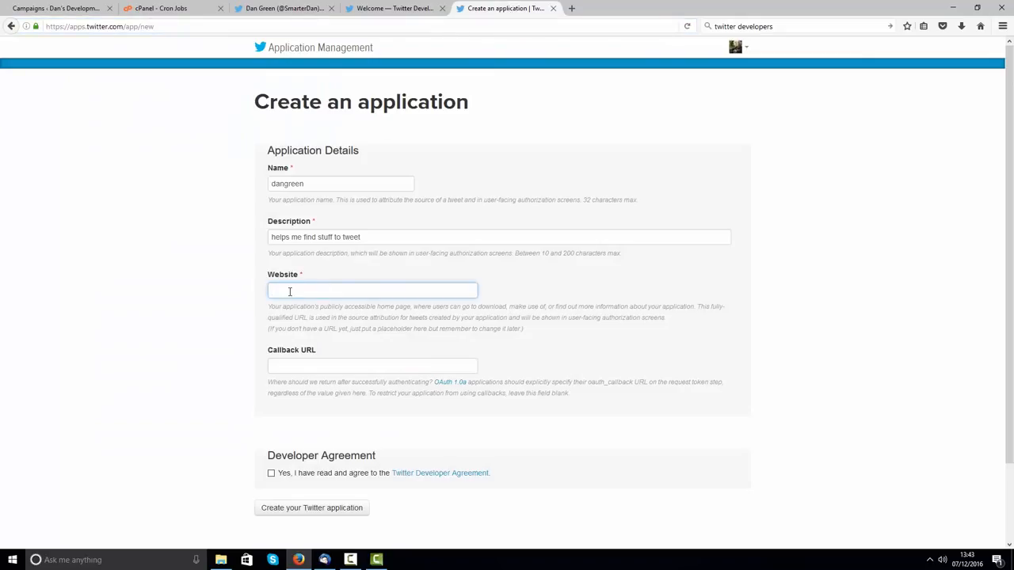
key(ctrl+v)
click(151, 295)
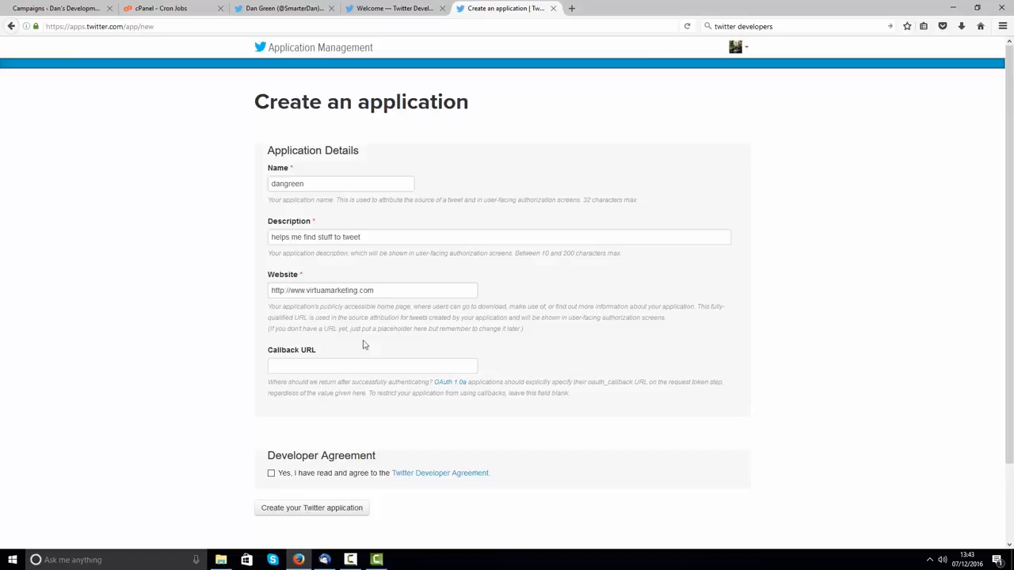
click(301, 367)
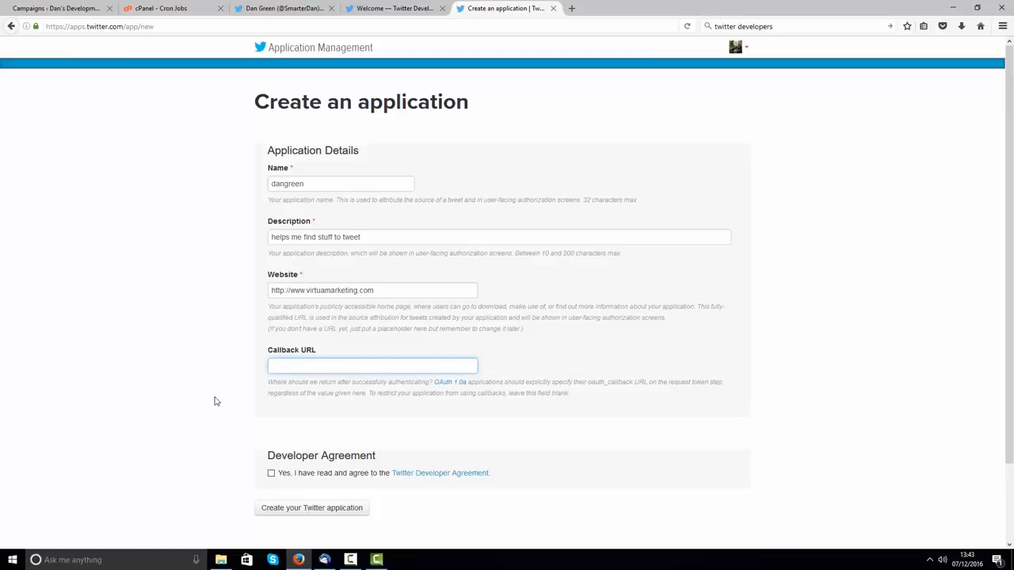
click(271, 473)
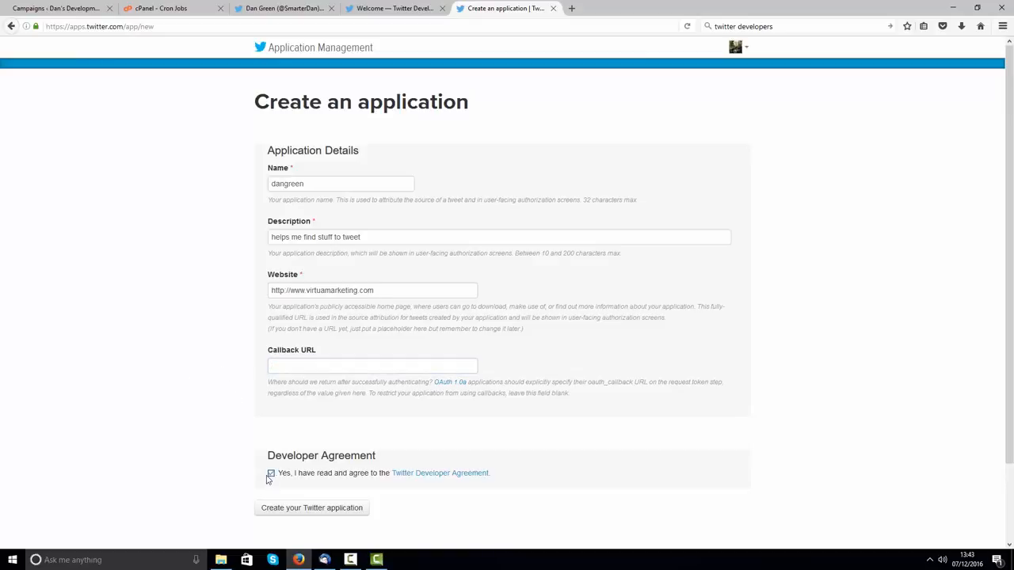
click(306, 511)
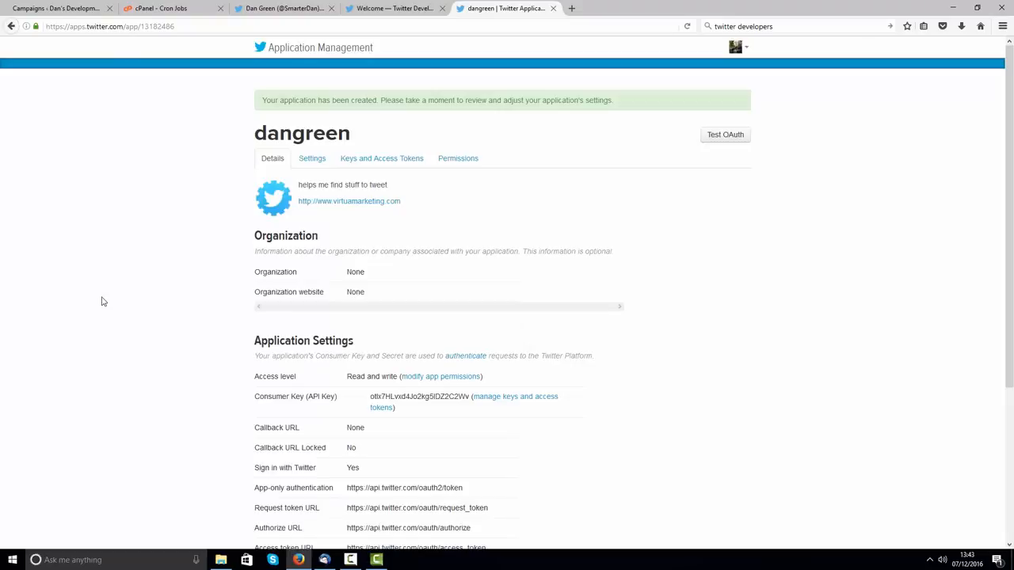
Step: Change the app's access to Read, Write and Access direct messages and verify it on Details
scroll(143, 230, down, 2)
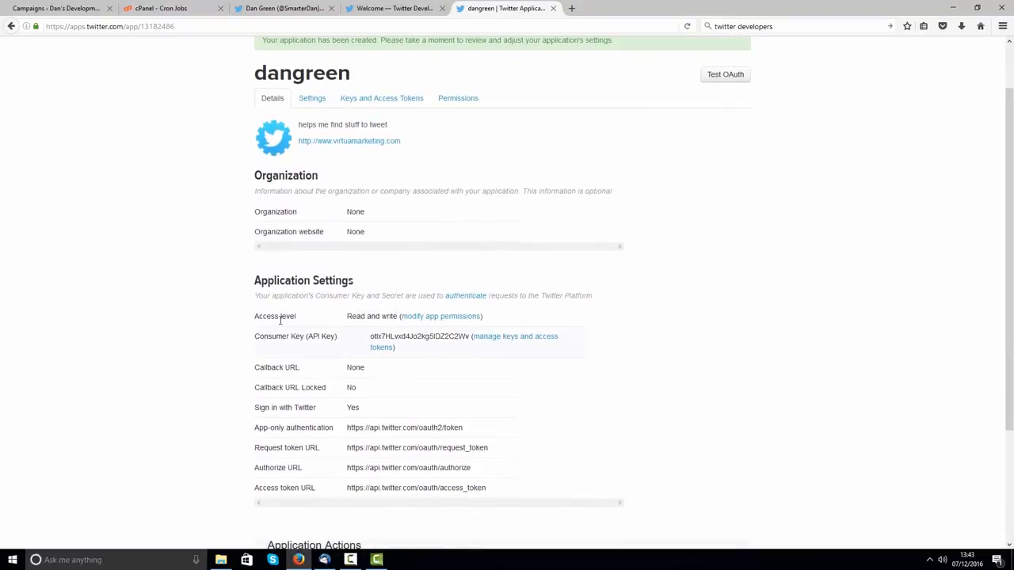
click(451, 324)
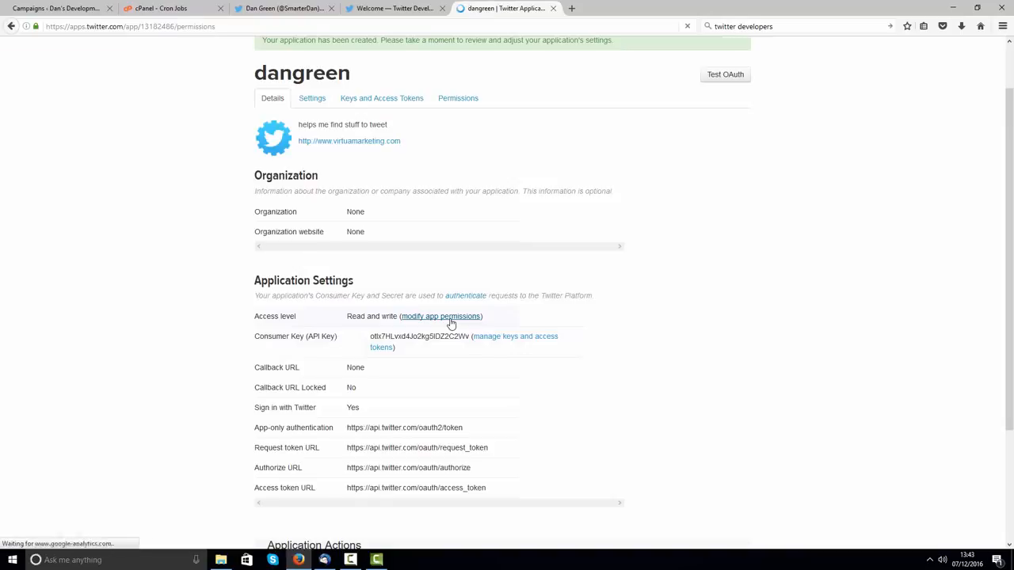
click(270, 244)
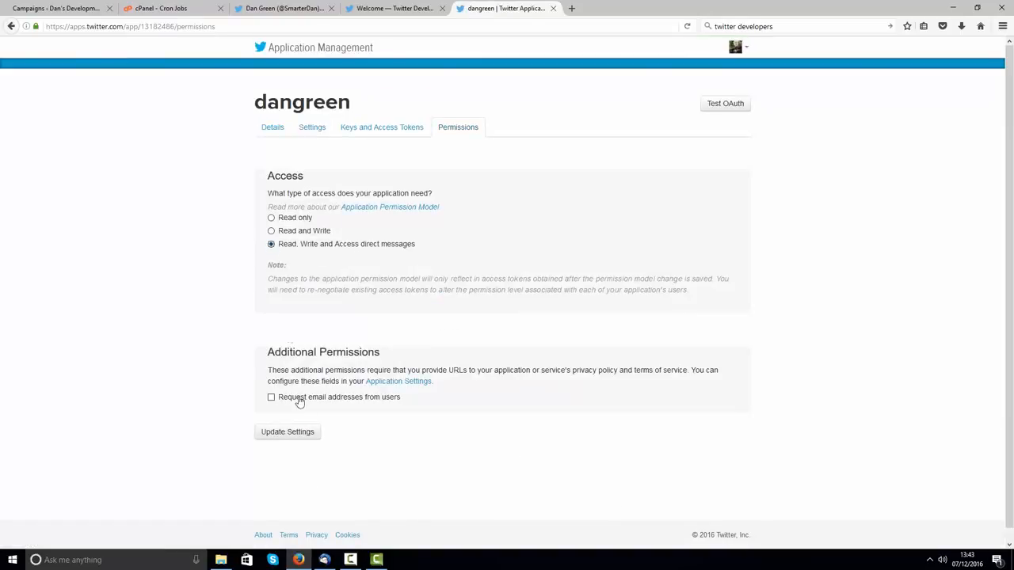
click(297, 435)
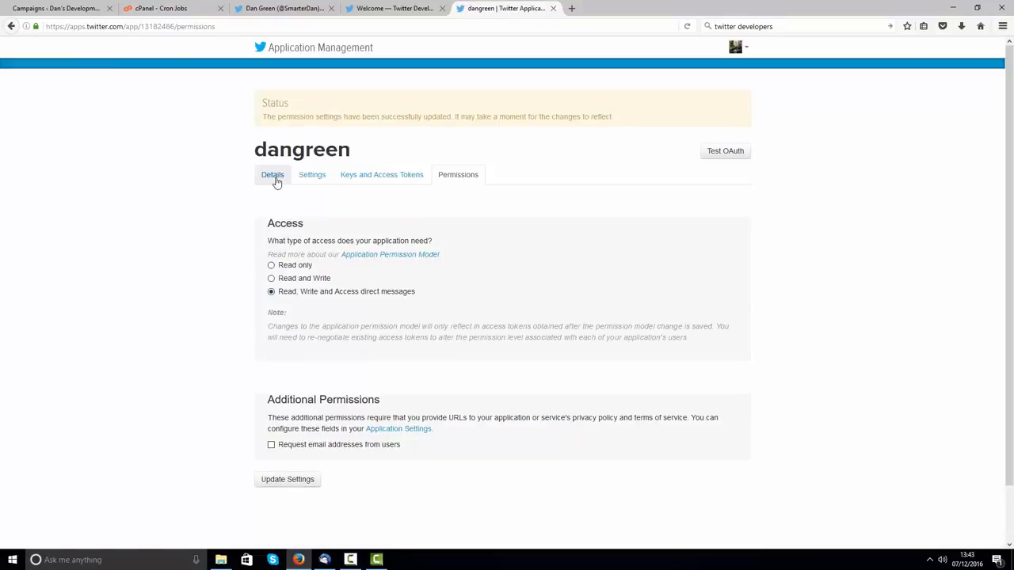
click(275, 179)
scroll(238, 215, down, 5)
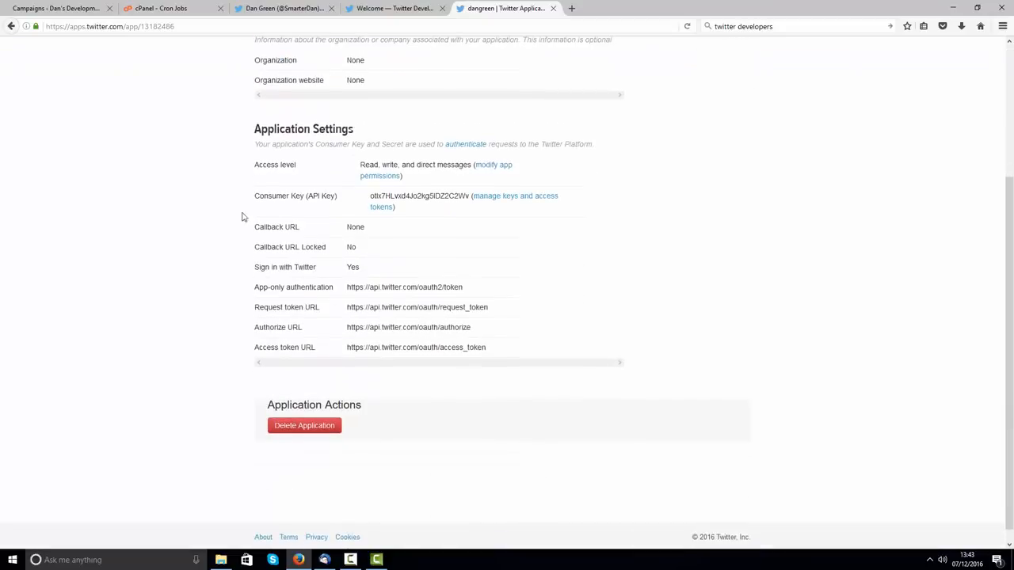
drag(404, 176, 361, 167)
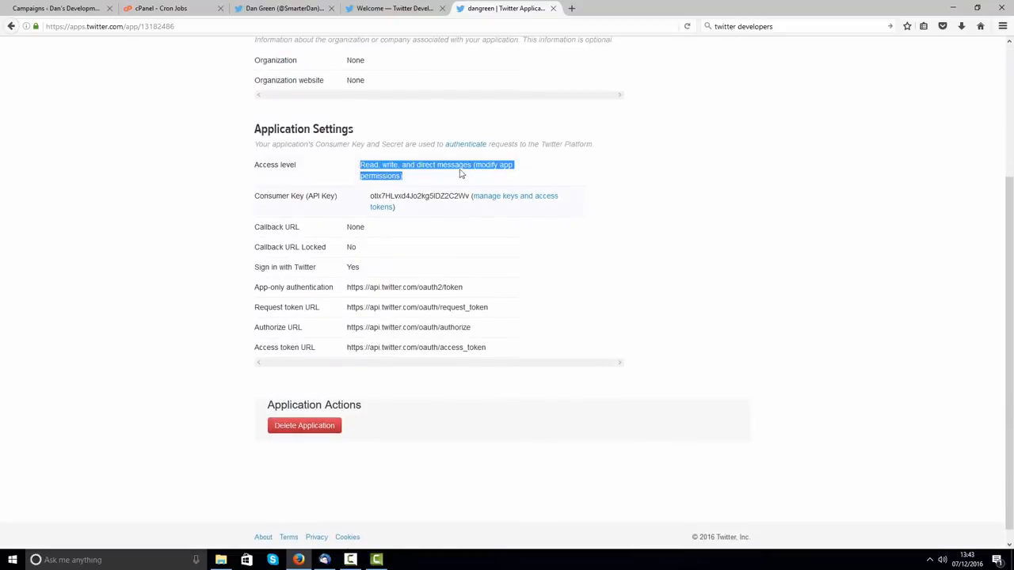
click(701, 246)
scroll(673, 241, up, 4)
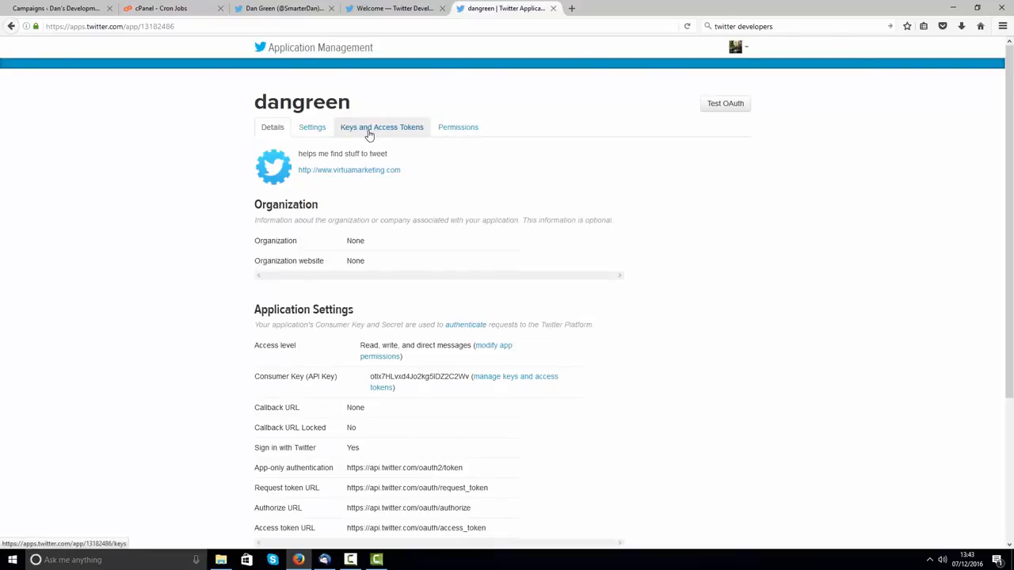
Step: Generate an access token and token secret on the Keys and Access Tokens tab
click(370, 128)
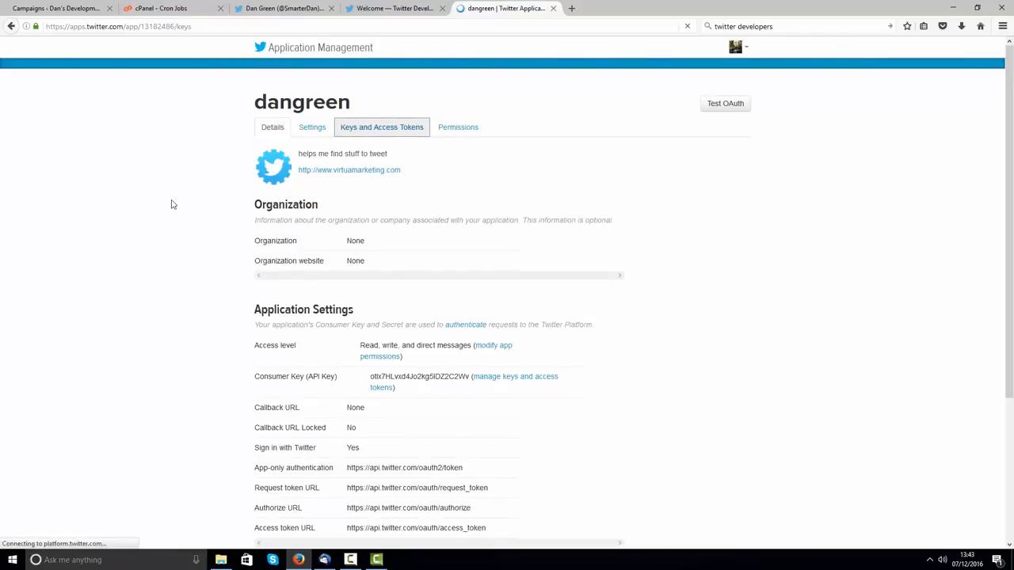
scroll(164, 203, down, 3)
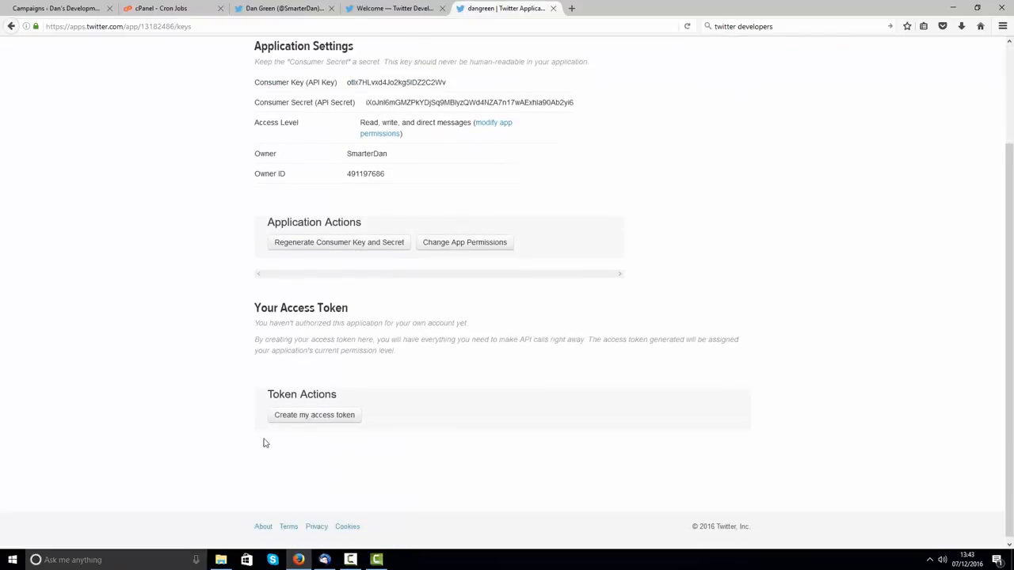
click(302, 415)
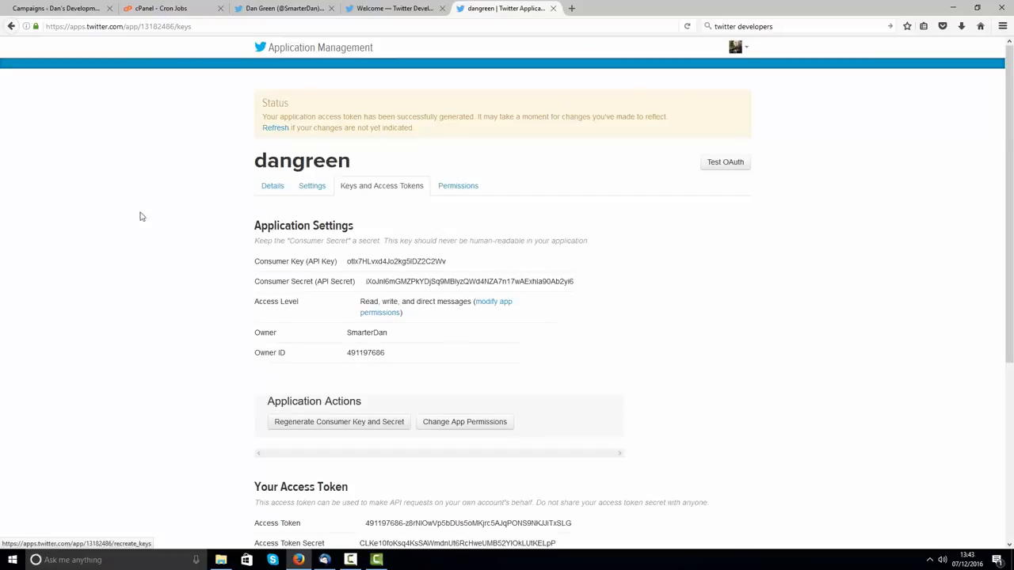
scroll(141, 212, down, 5)
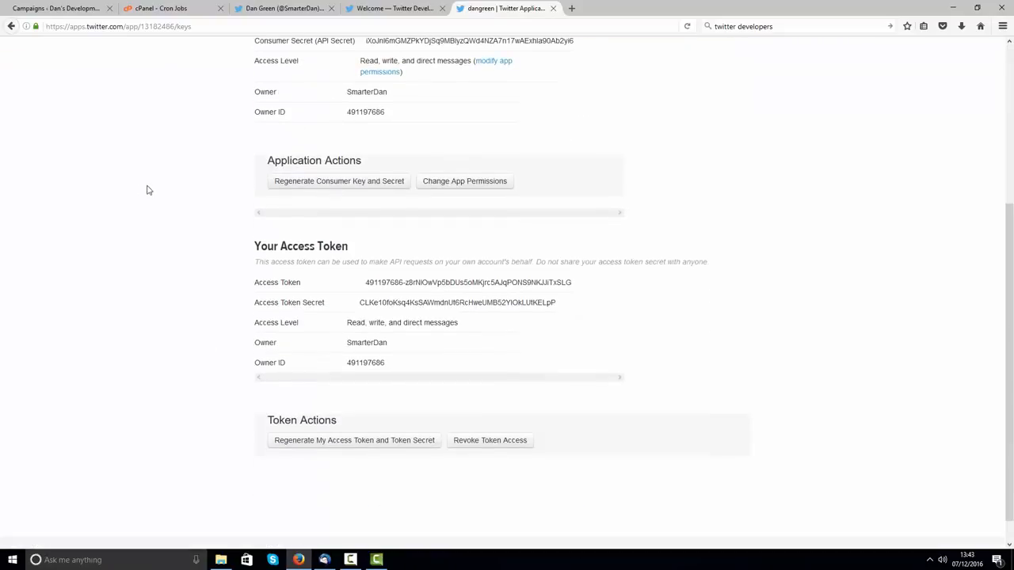
scroll(158, 194, up, 3)
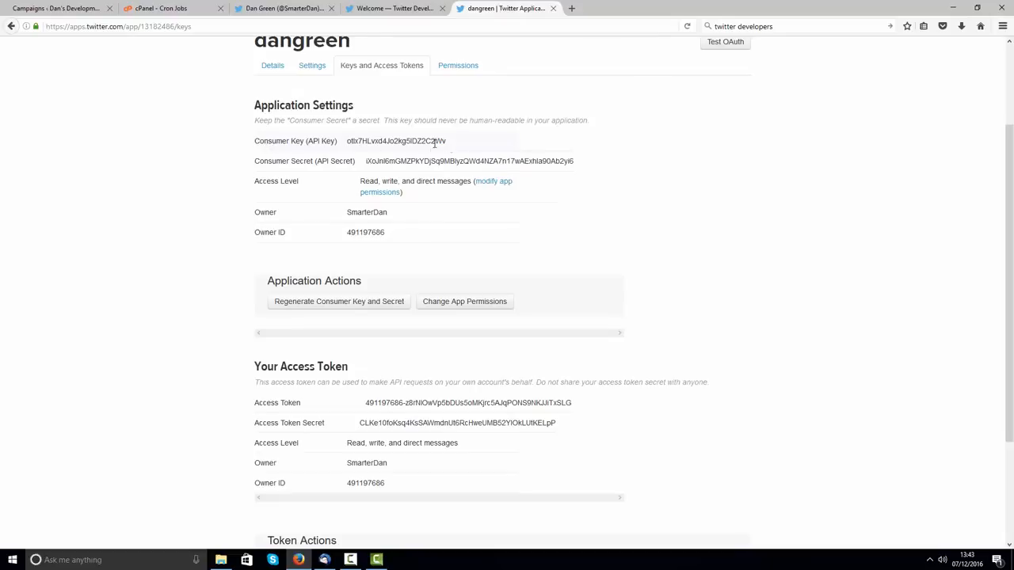
Step: Copy the app's Consumer Key value
drag(446, 143, 347, 144)
right_click(370, 143)
click(382, 148)
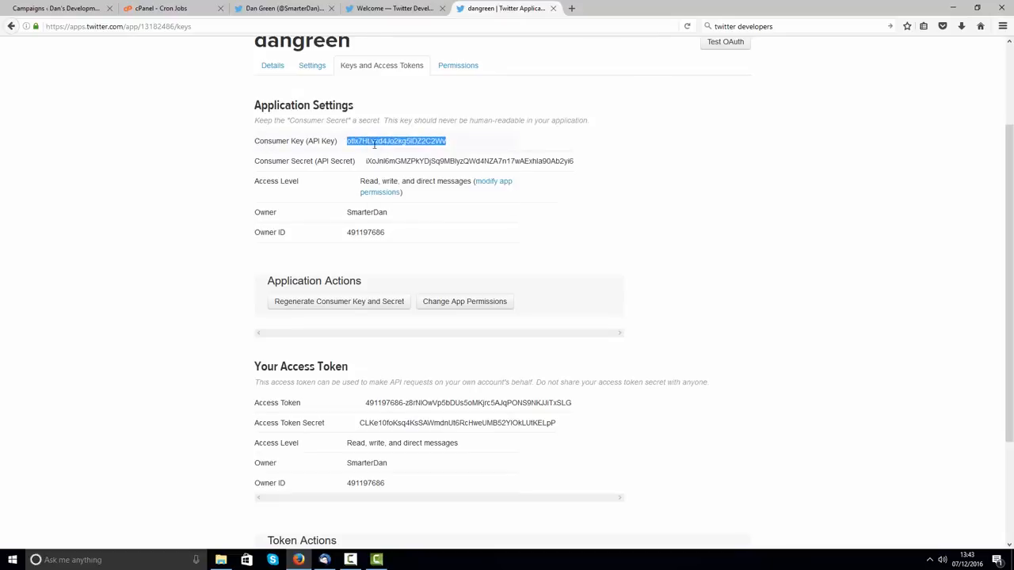
Step: Paste the copied Consumer Key into the campaign's Consumer Key field
click(56, 8)
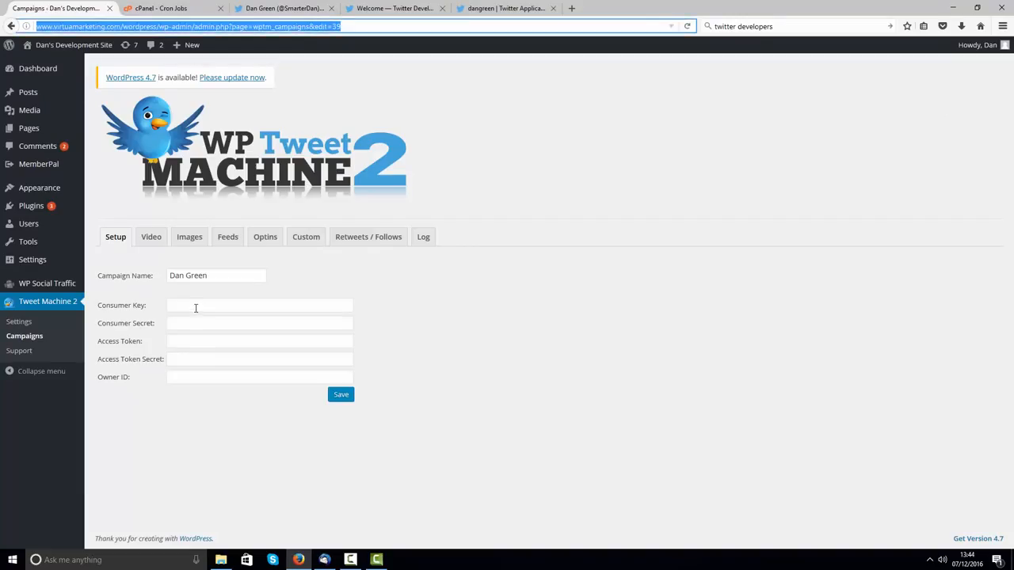
right_click(196, 307)
click(226, 358)
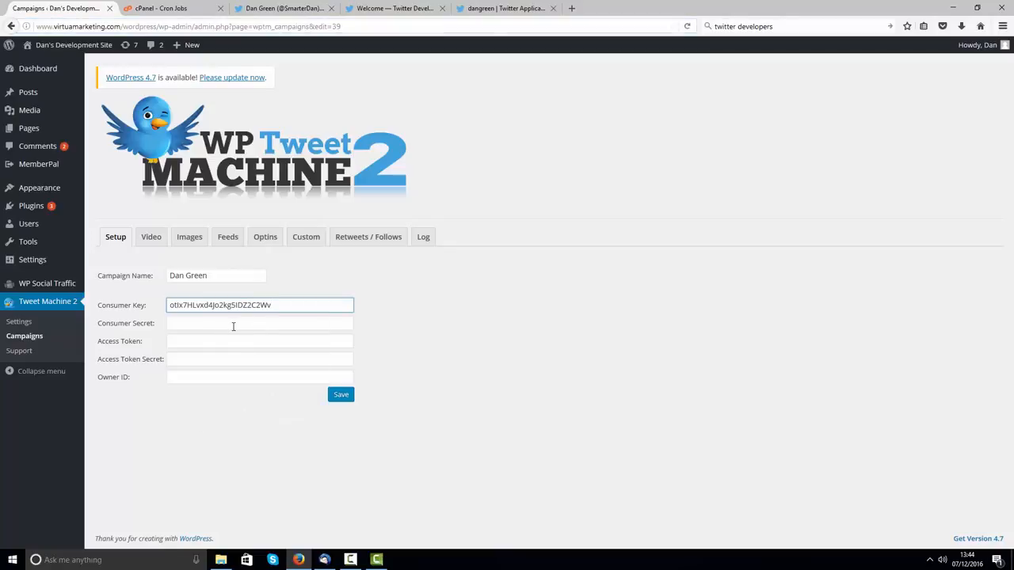
click(232, 325)
Step: Copy the app's Consumer Secret and paste it into the campaign's Consumer Secret field
click(507, 8)
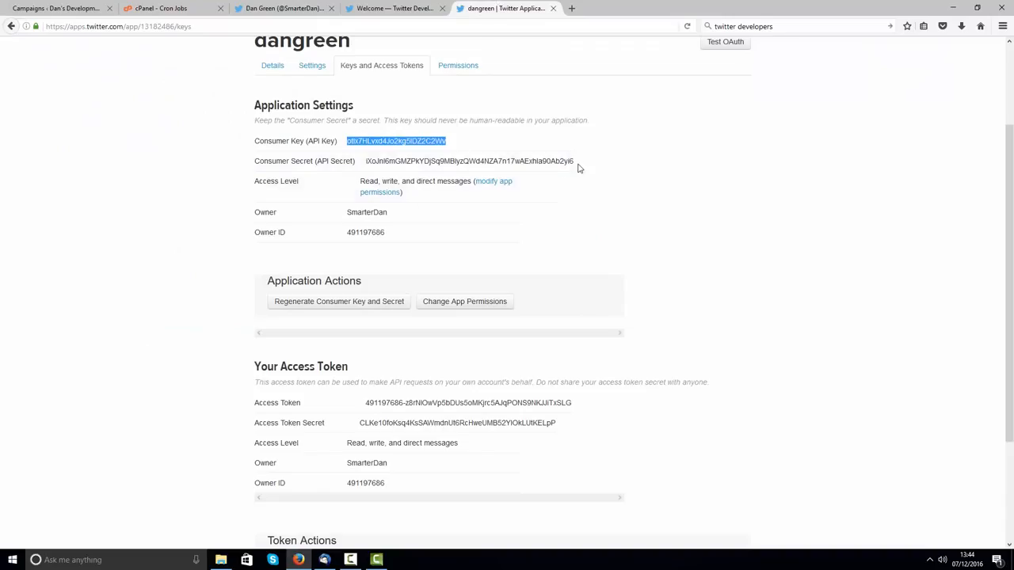
drag(578, 168, 365, 163)
right_click(396, 162)
click(422, 171)
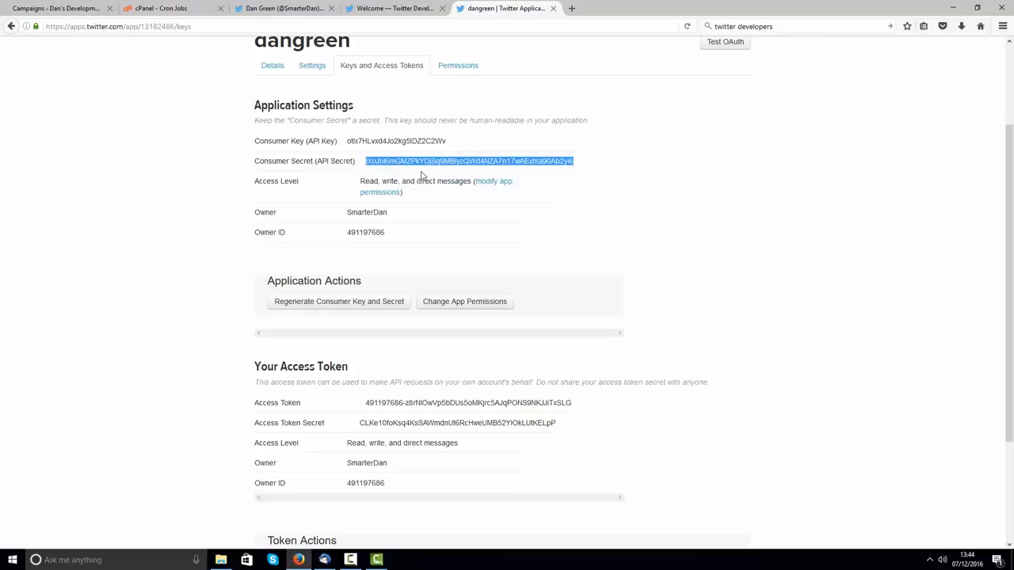
click(59, 8)
right_click(175, 326)
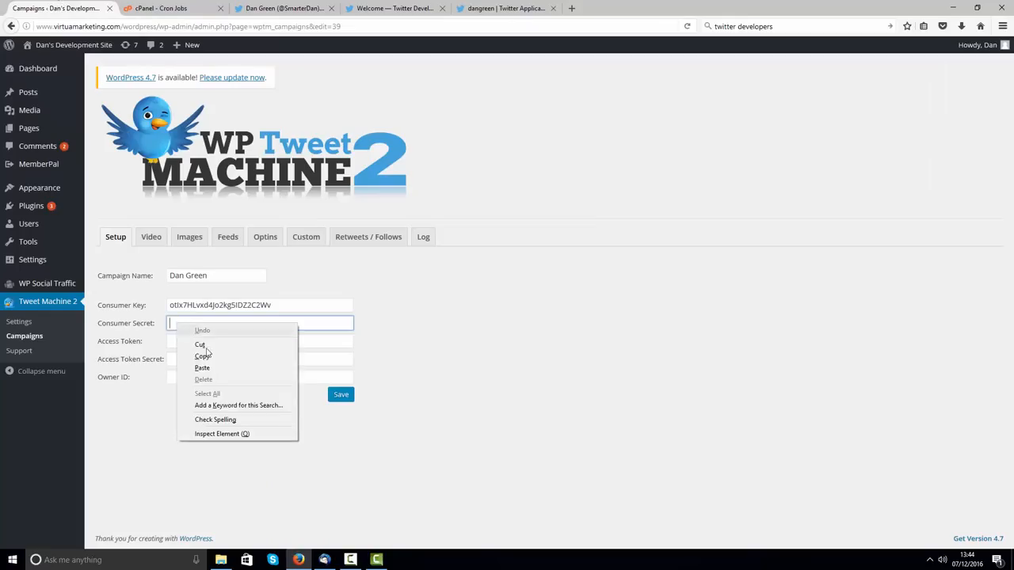
click(210, 369)
click(191, 342)
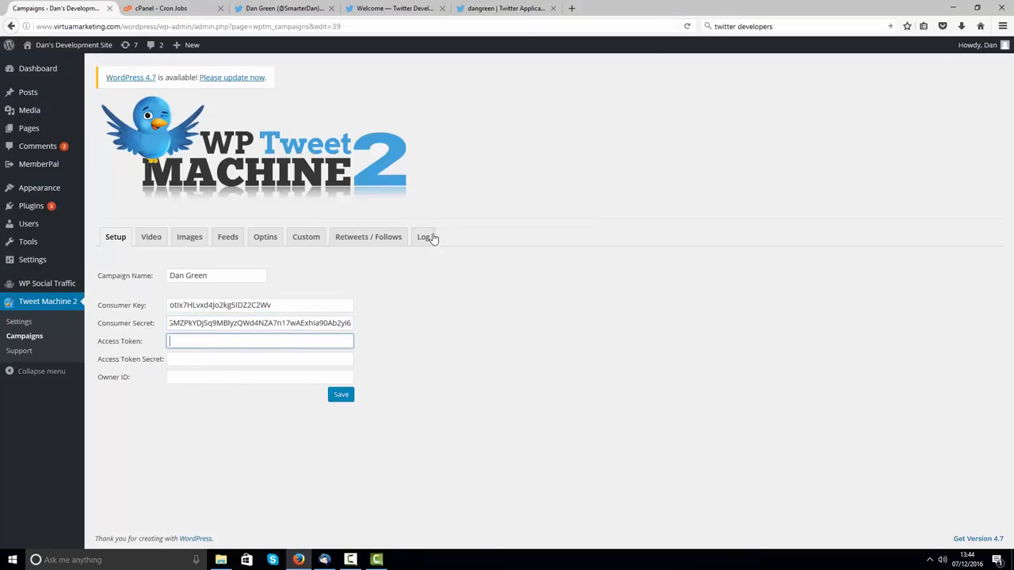
Step: Copy the app's Access Token and paste it into the campaign's Access Token field
click(488, 14)
scroll(340, 221, down, 3)
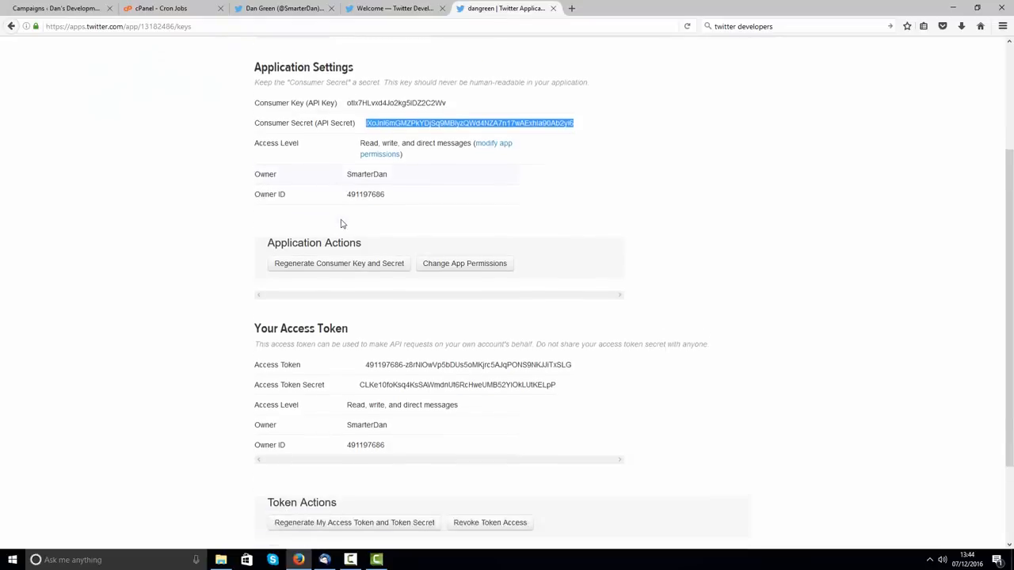
drag(570, 253, 365, 255)
right_click(383, 254)
click(409, 262)
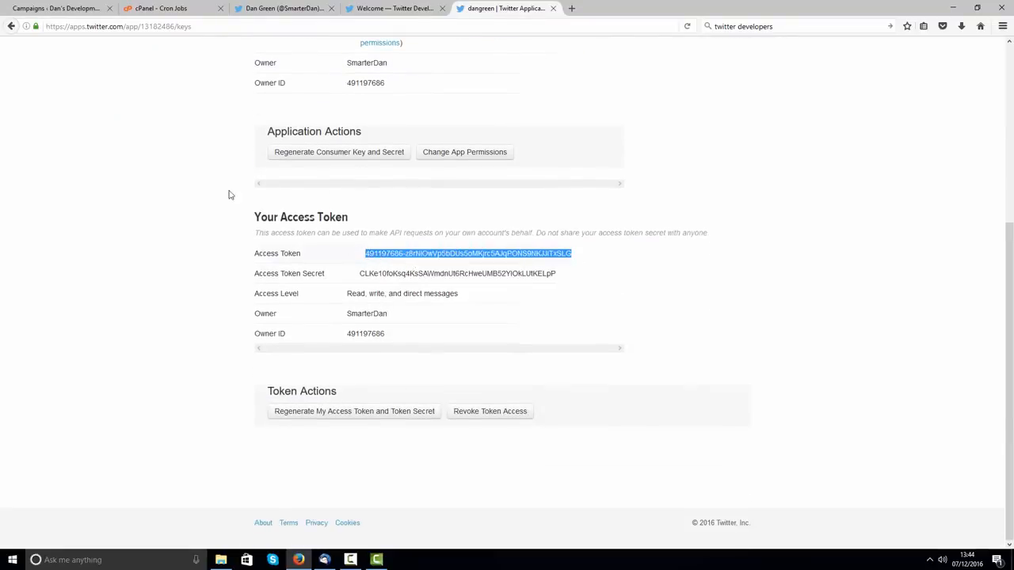
click(55, 8)
right_click(187, 345)
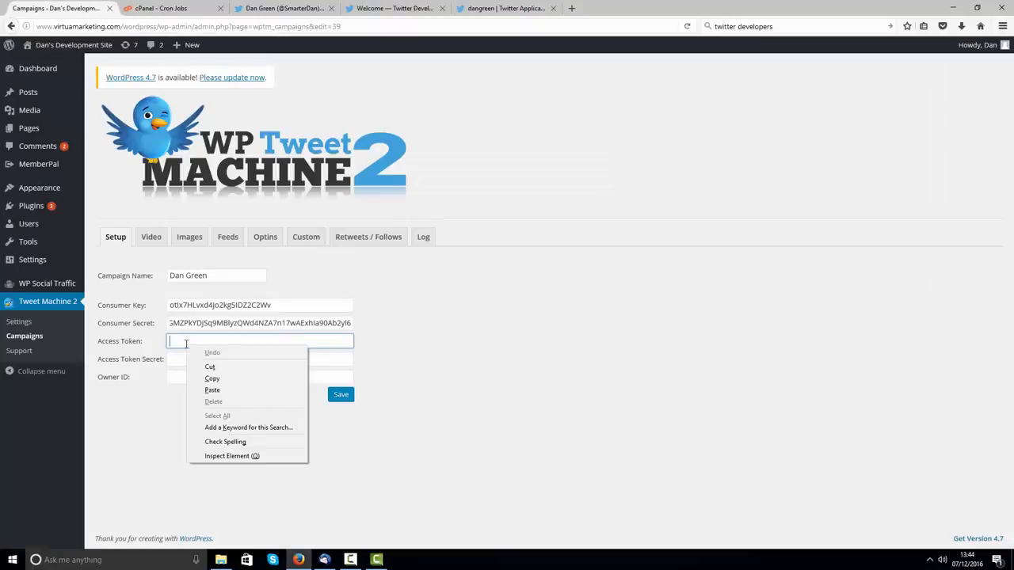
click(207, 388)
Step: Copy the Access Token Secret and paste it into the campaign's Access Token Secret field
click(493, 8)
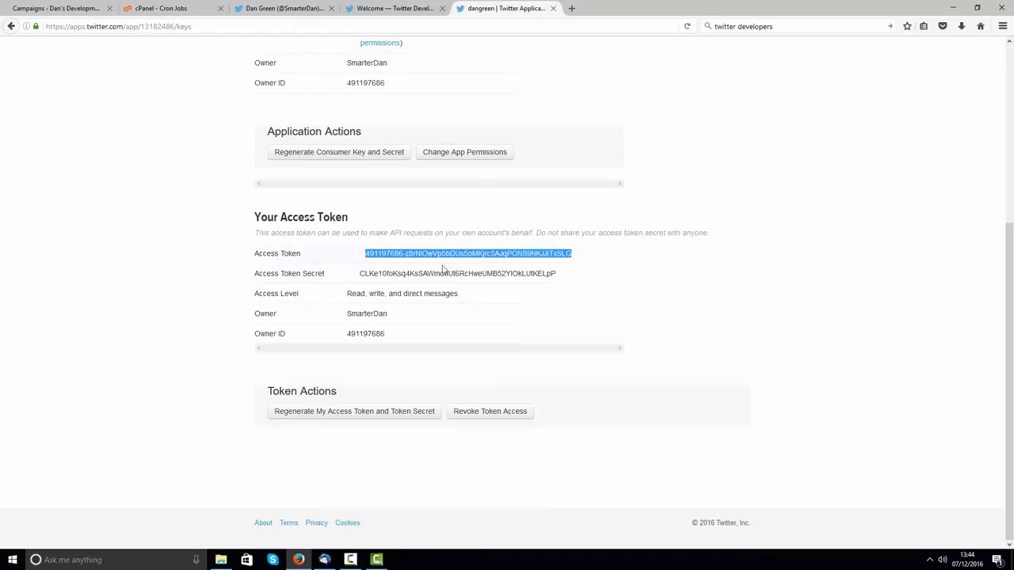
drag(555, 273, 358, 275)
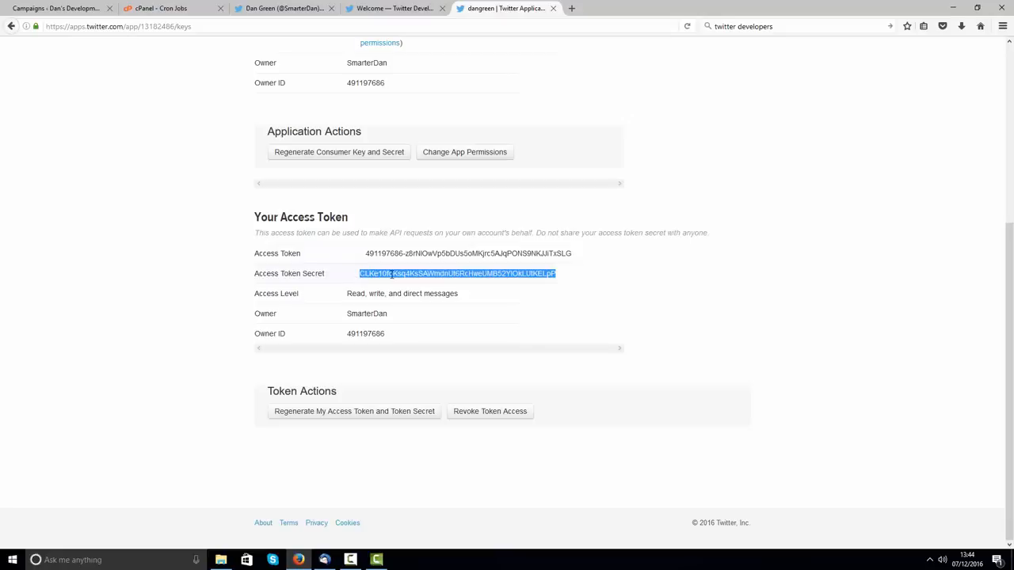
right_click(393, 276)
click(418, 283)
click(55, 8)
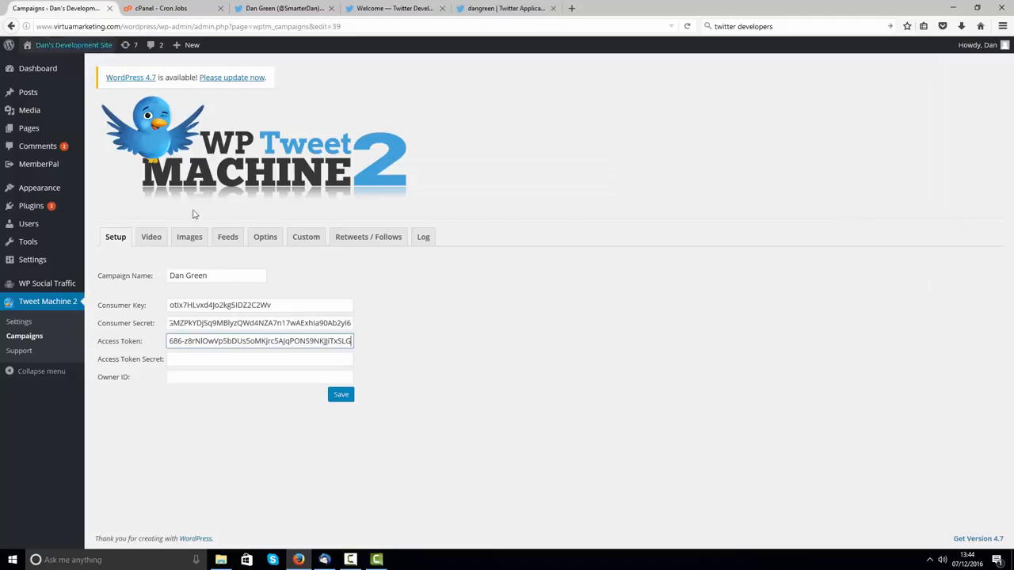
right_click(226, 362)
click(252, 408)
click(198, 378)
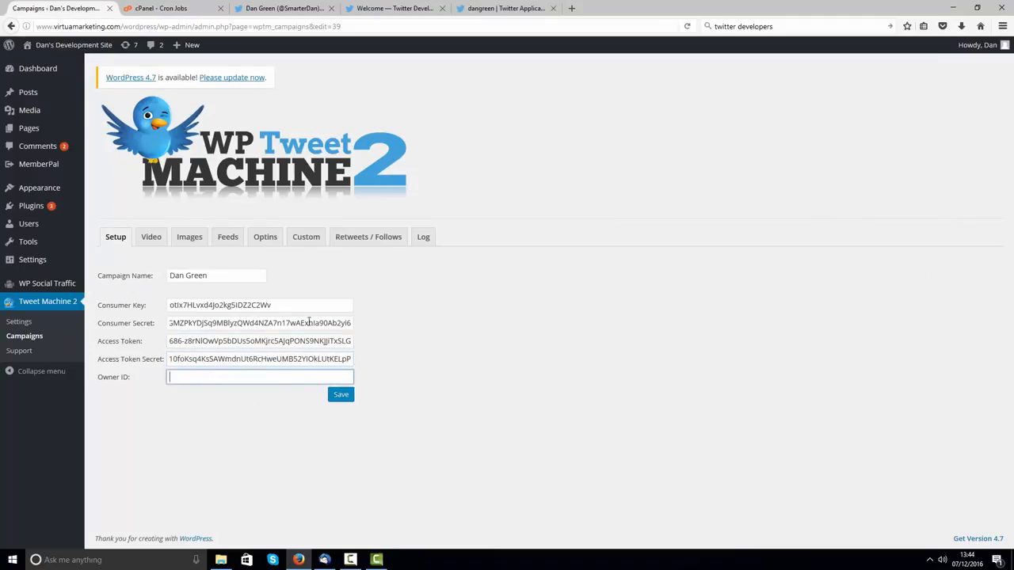
Step: Copy the app's Owner ID number and paste it into the campaign's Owner ID field
click(478, 7)
drag(386, 337, 341, 335)
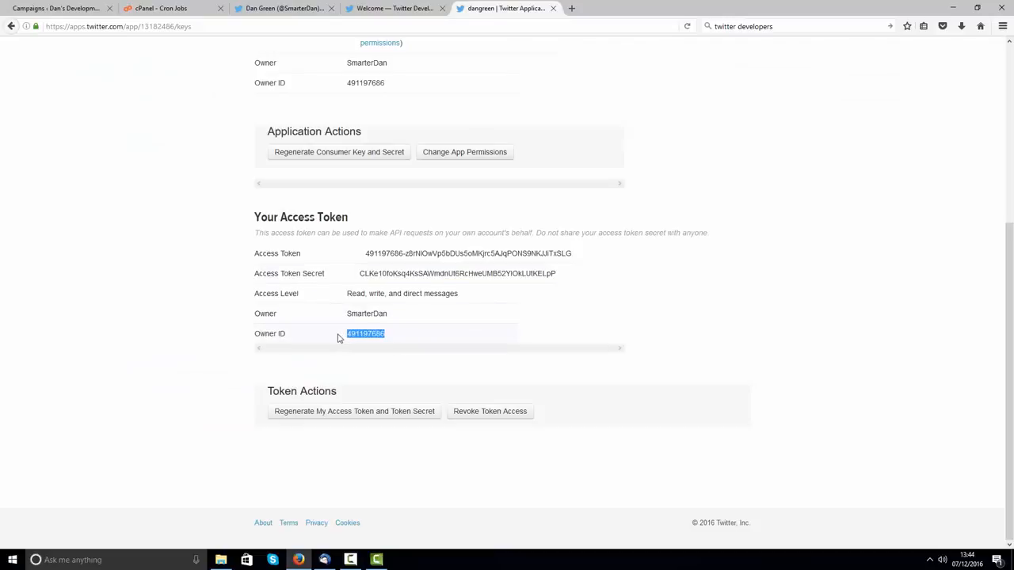
right_click(364, 334)
click(392, 342)
click(73, 11)
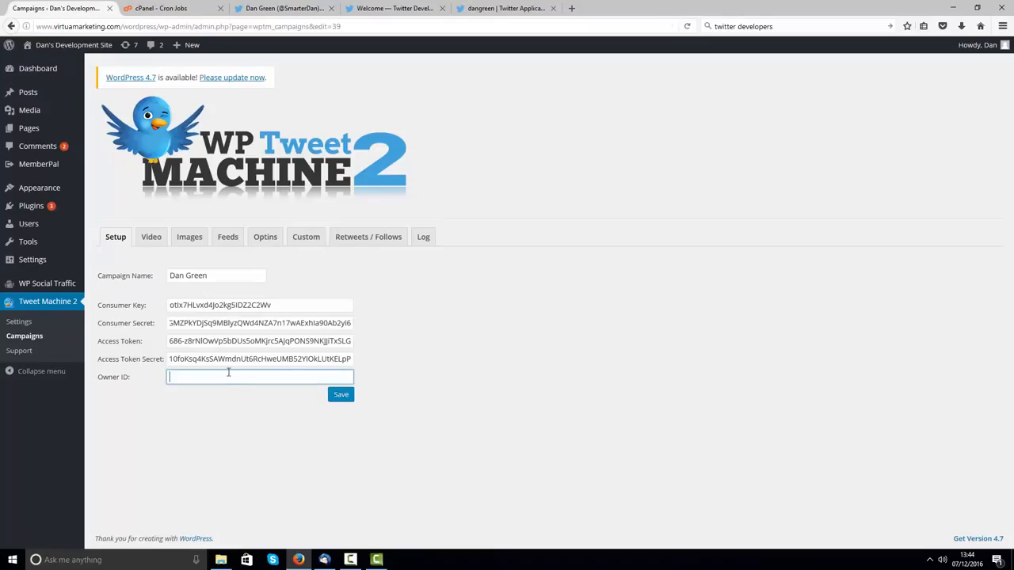
right_click(228, 375)
click(265, 420)
click(340, 397)
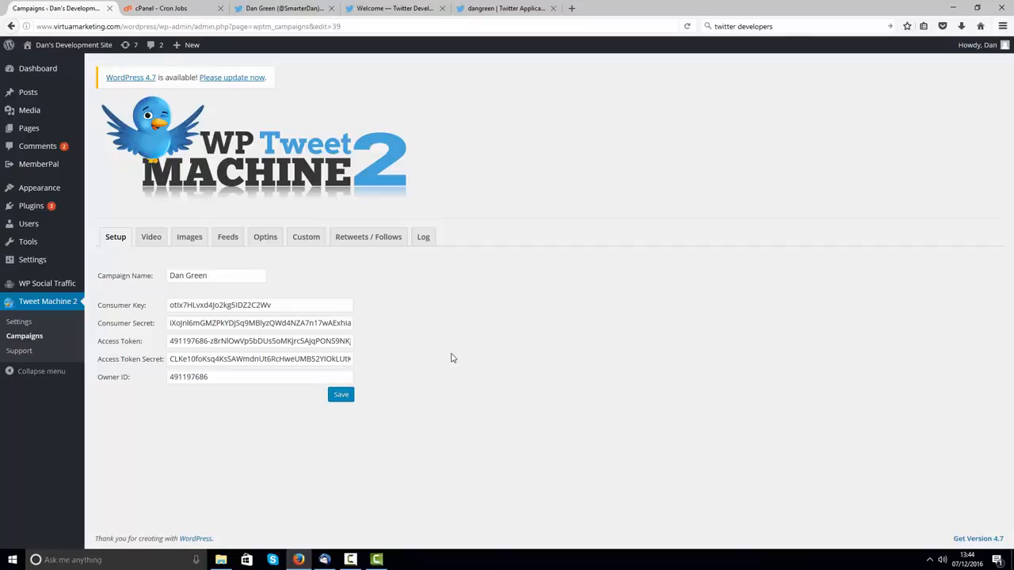
click(393, 8)
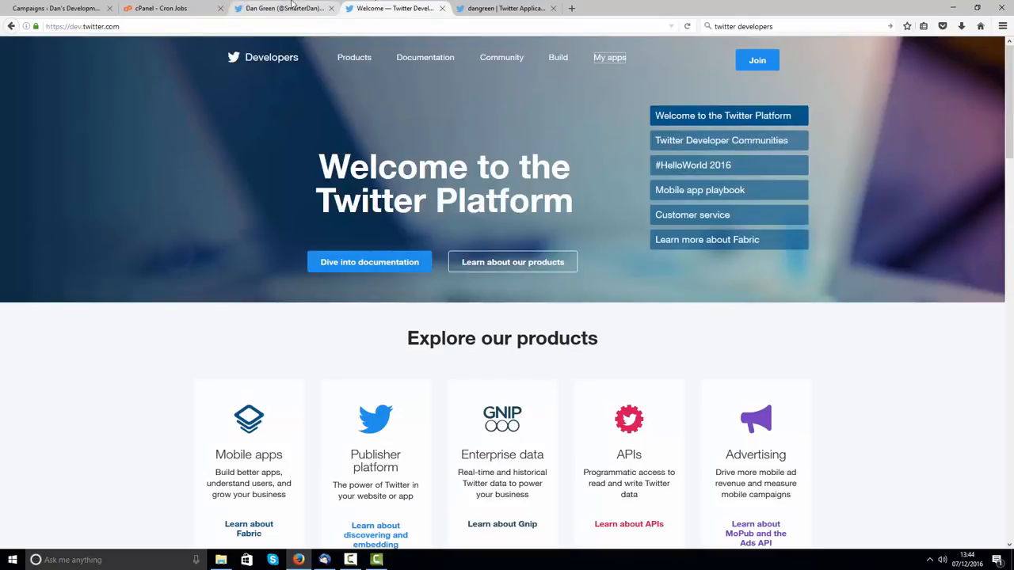
click(282, 7)
scroll(223, 204, down, 1)
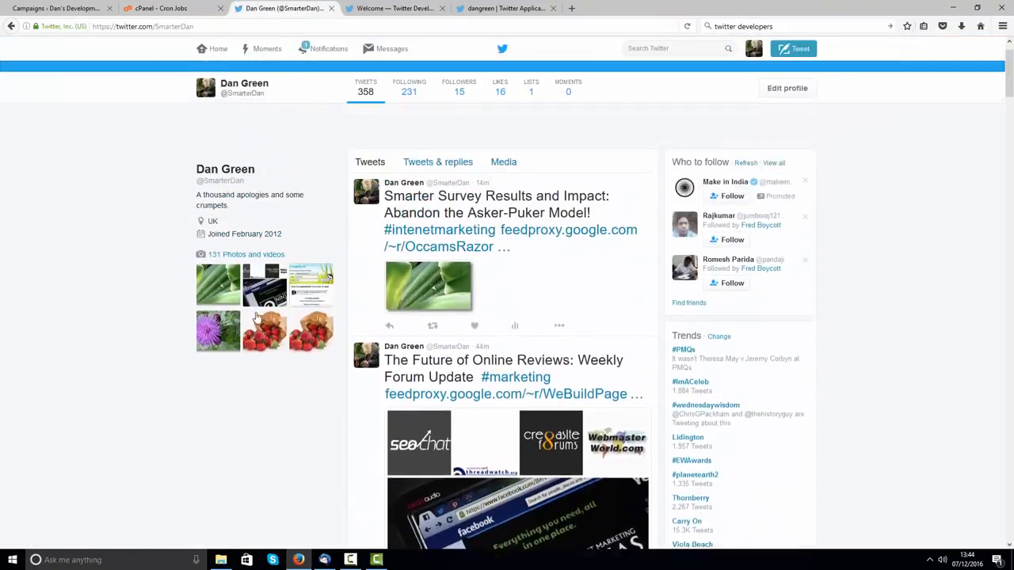
scroll(224, 204, up, 1)
click(36, 7)
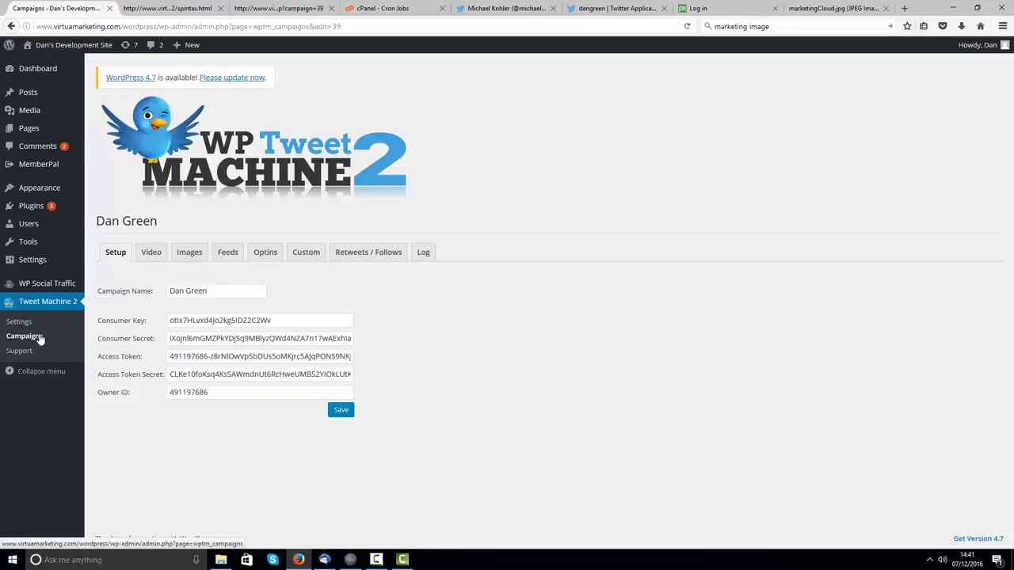
click(40, 337)
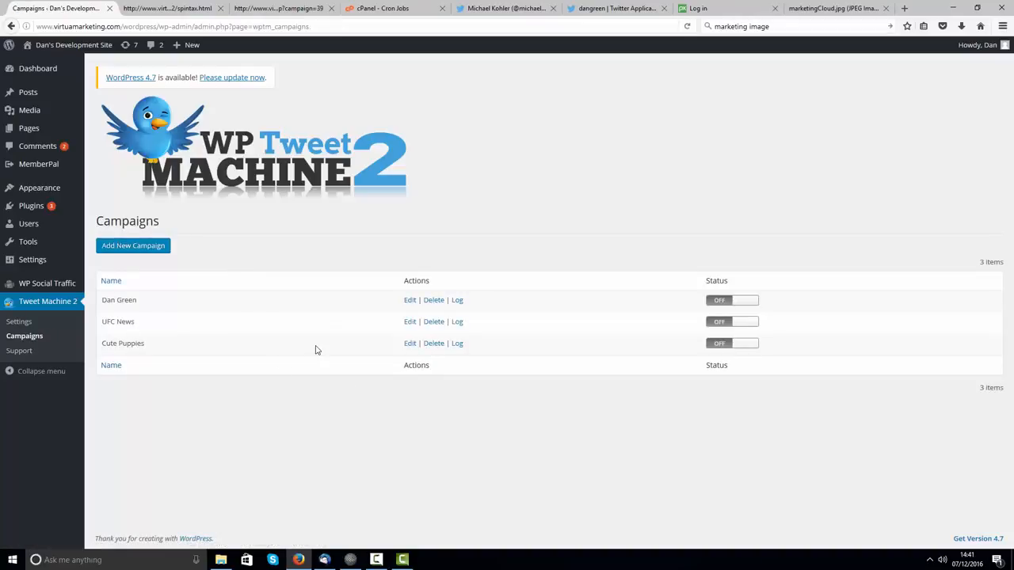
Step: Switch the account-holder campaign's Status toggle from OFF to ON in the Campaigns list
click(408, 301)
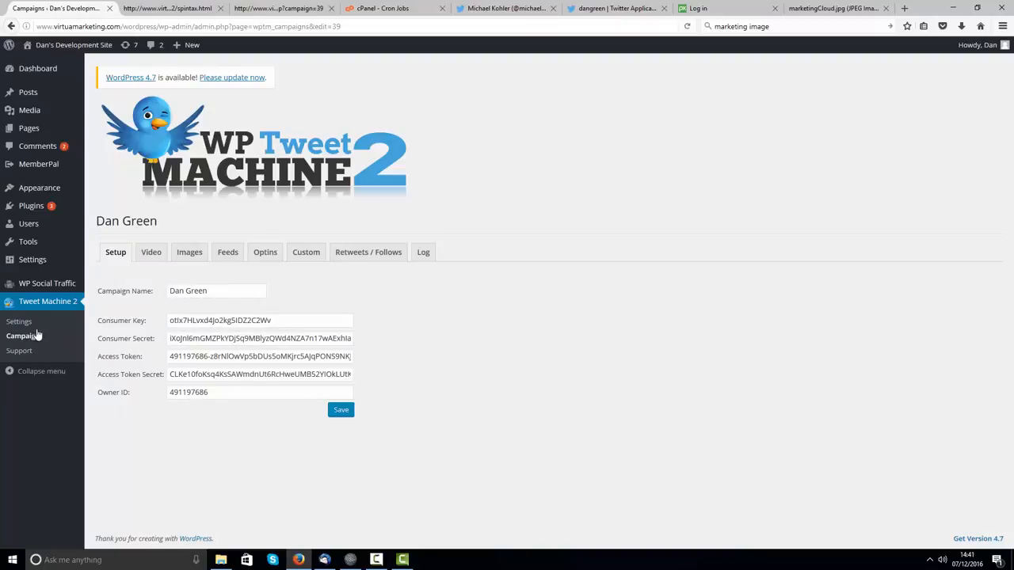
click(19, 339)
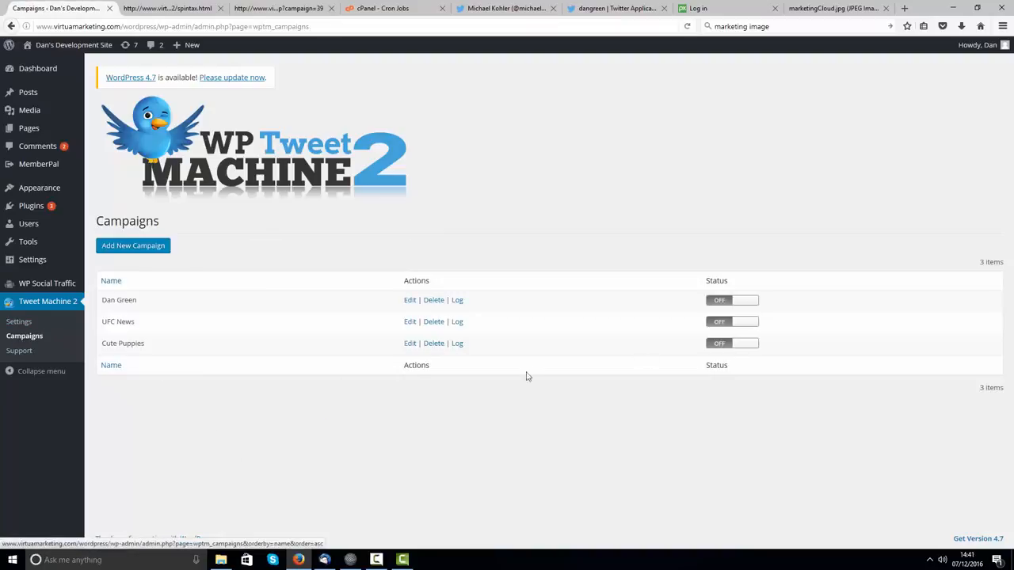
click(750, 301)
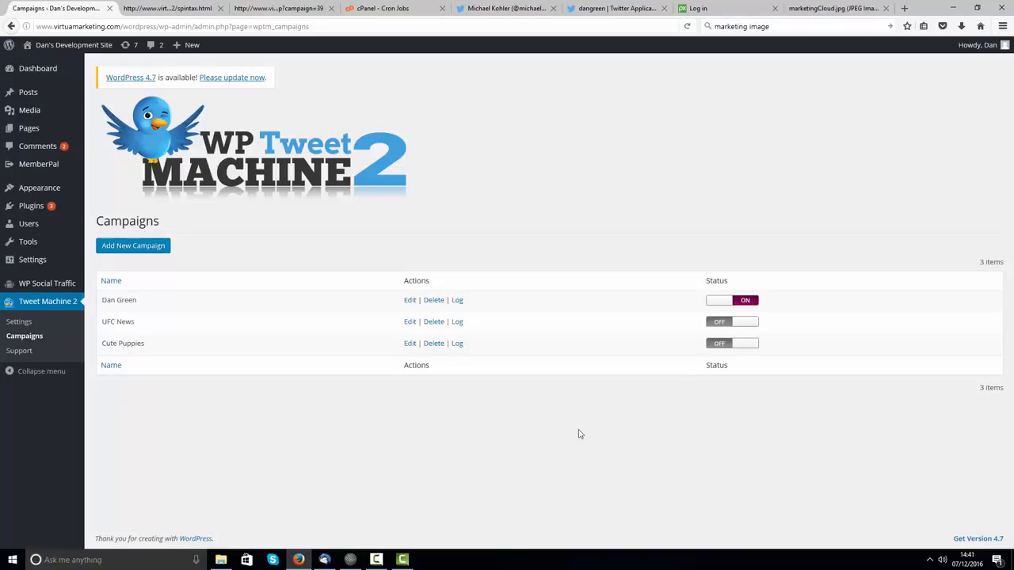